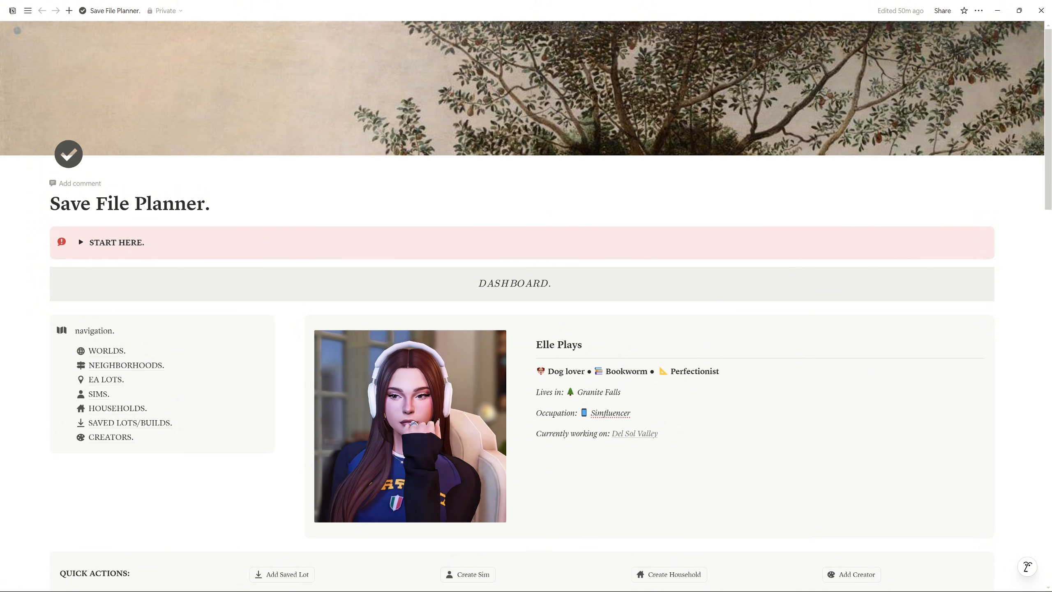
Scroll a little and highlight the creator profile card text, from the creator name down to Del Sol Valley
scroll(526, 291, "down", 2)
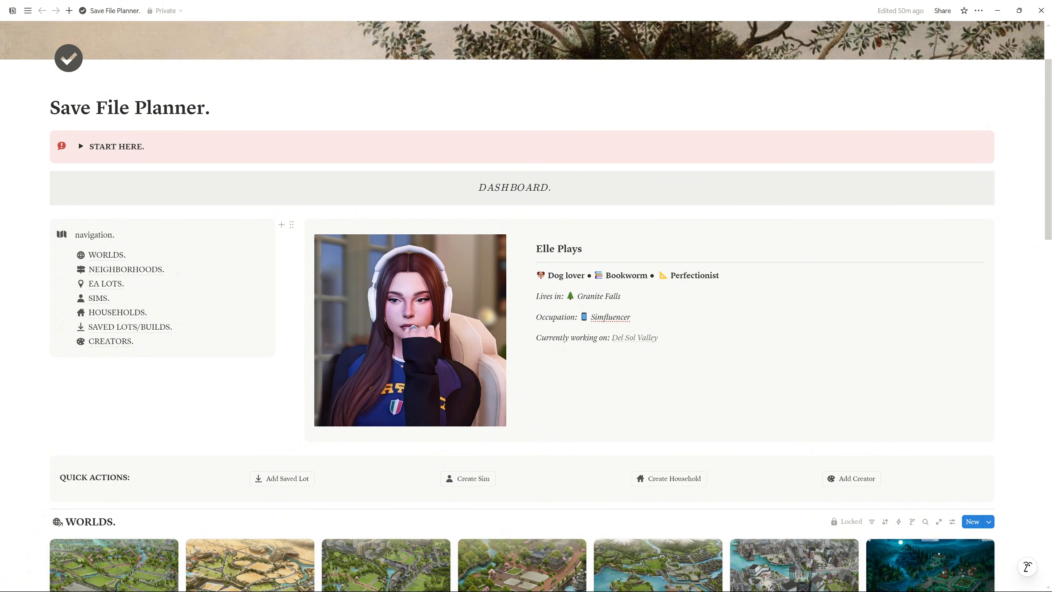
left_click_drag(536, 248, 659, 339)
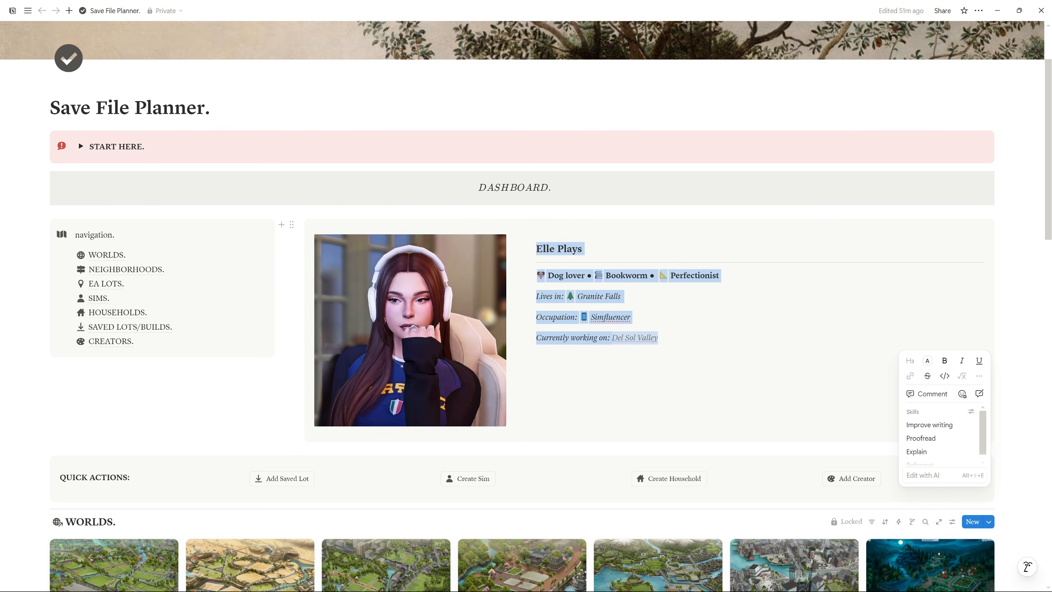
Clear the profile highlight and scroll past the Worlds gallery to the In-Progress tables and Demographics
left_click(623, 296)
scroll(623, 306, "down", 2)
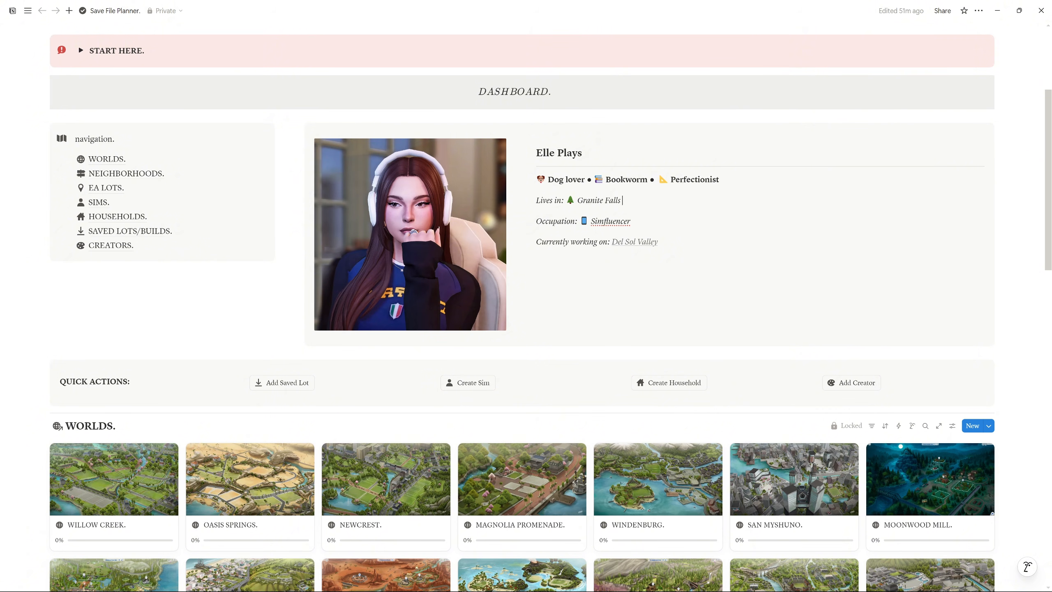
scroll(416, 290, "down", 6)
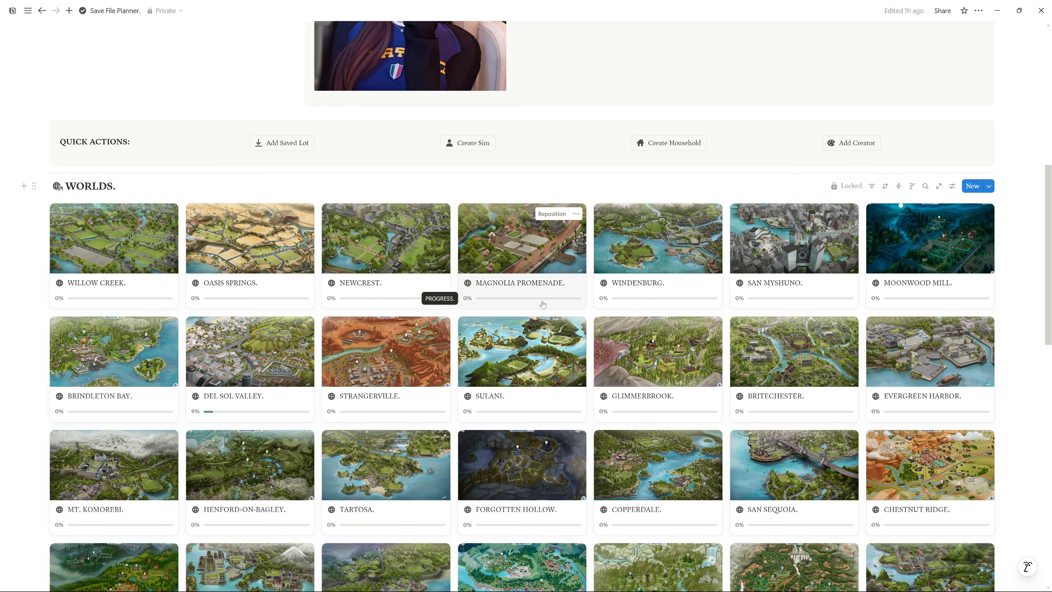
scroll(745, 365, "down", 12)
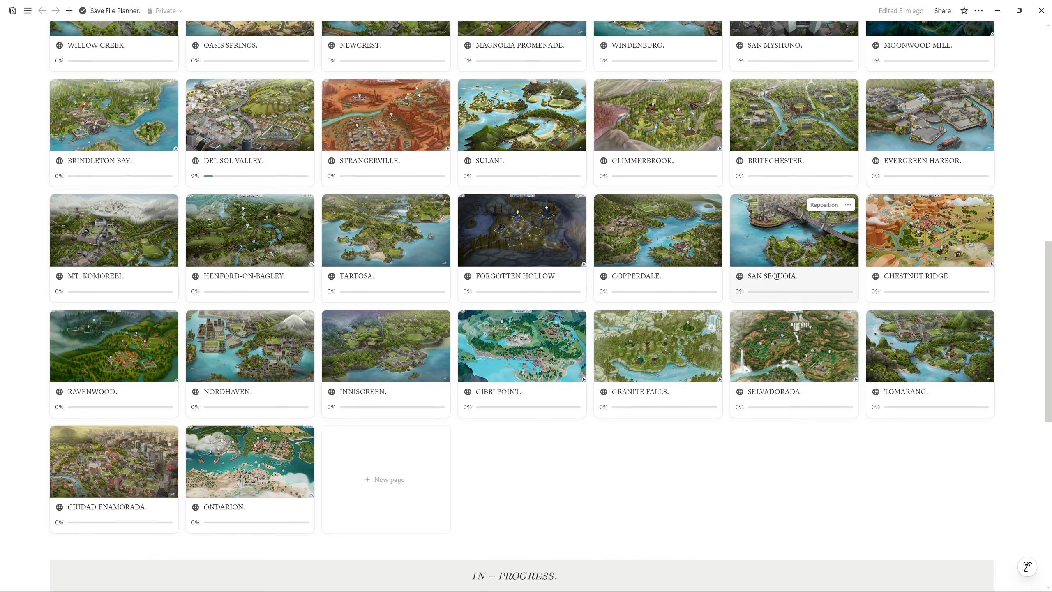
scroll(745, 368, "down", 4)
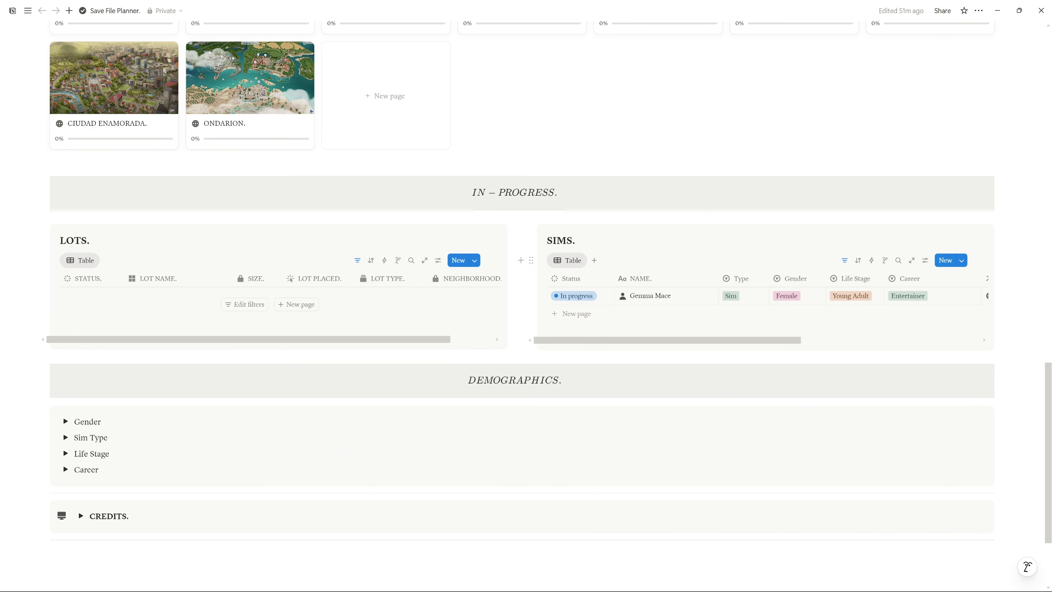
Expand the Gender, Sim Type, Life Stage and Career demographic boards
scroll(536, 284, "down", 3)
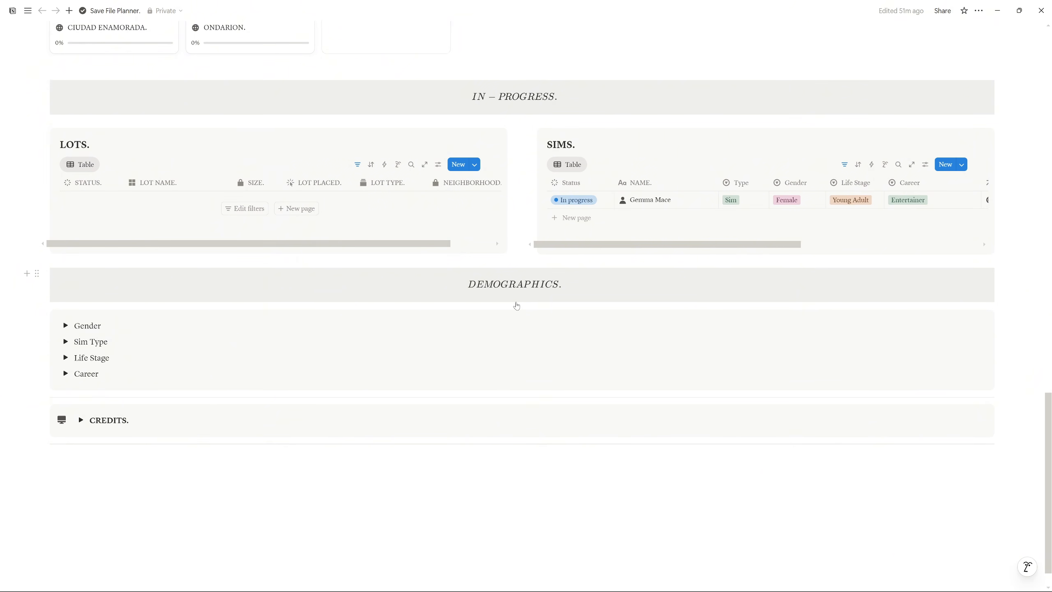
scroll(573, 296, "down", 1)
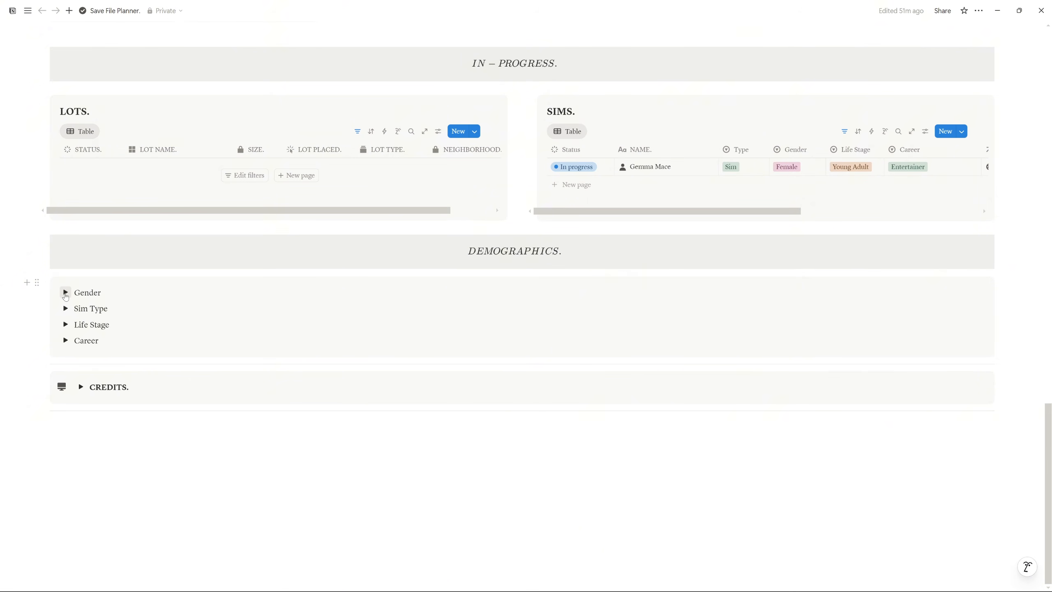
left_click(65, 292)
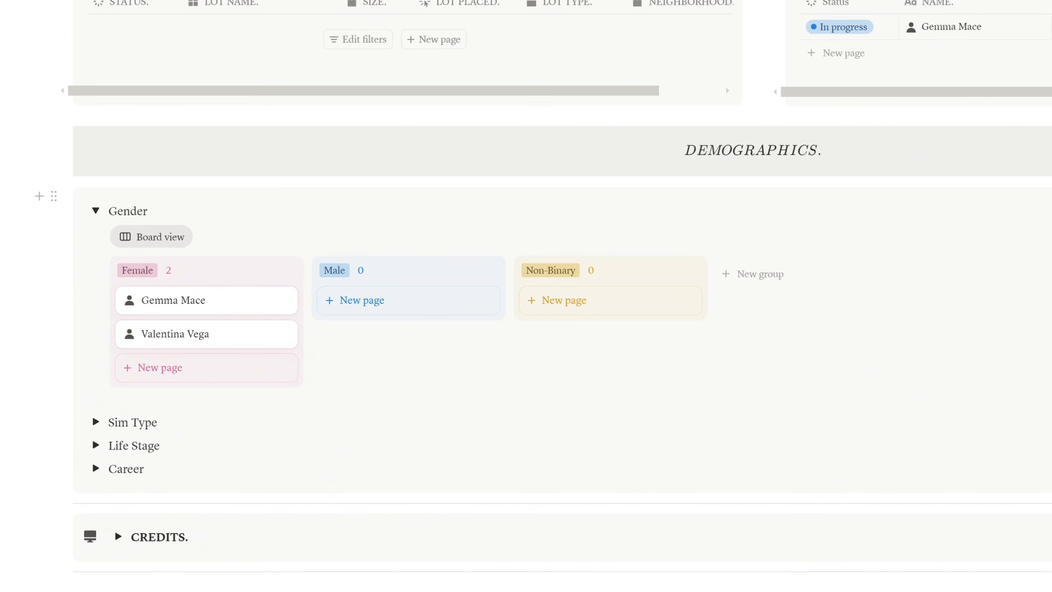
scroll(208, 300, "down", 3)
left_click(99, 234)
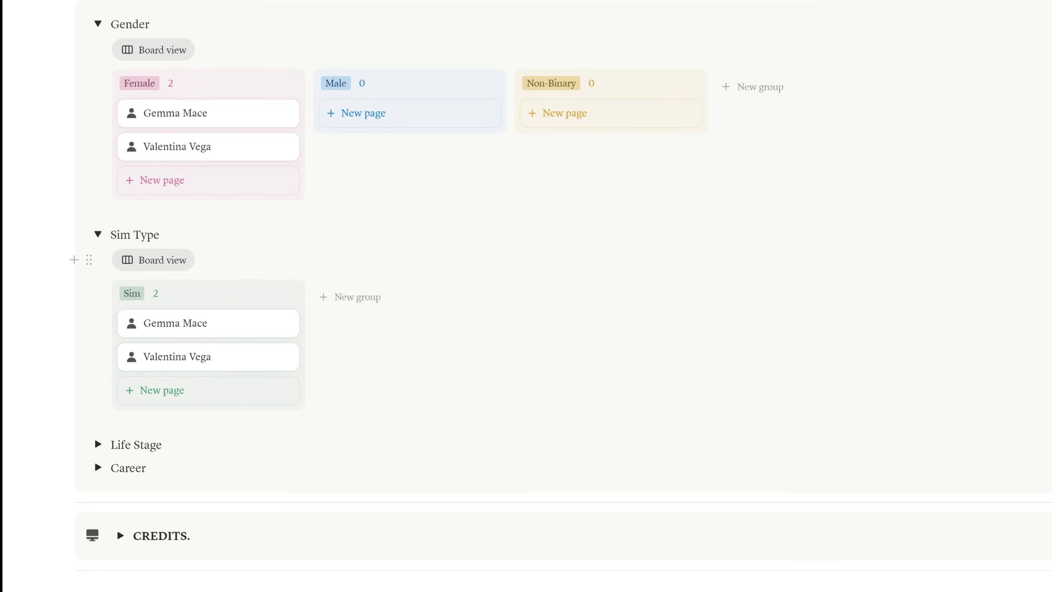
scroll(117, 458, "down", 2)
left_click(98, 374)
scroll(117, 341, "down", 6)
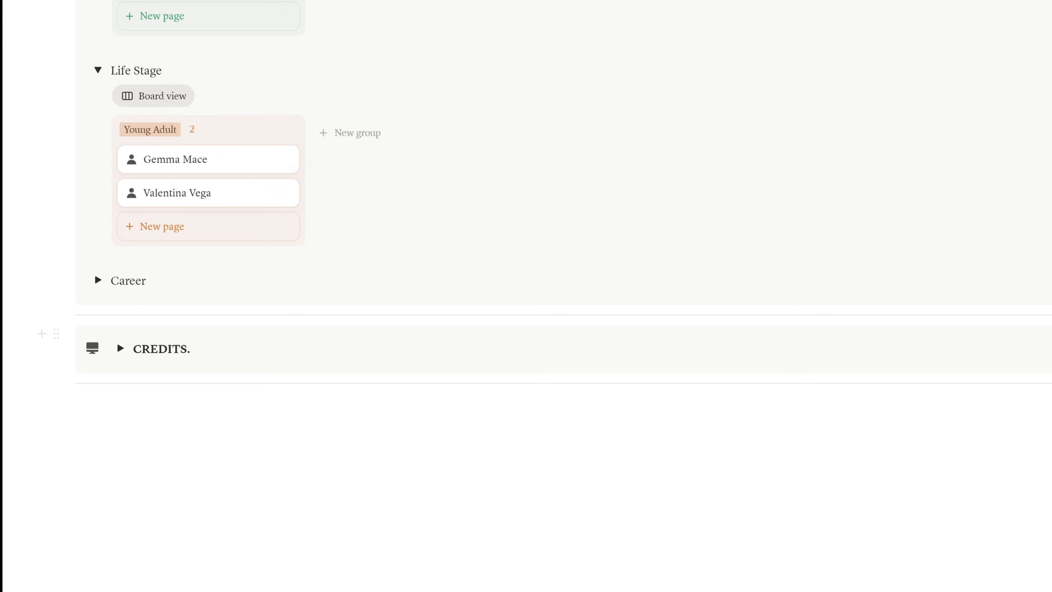
left_click(98, 280)
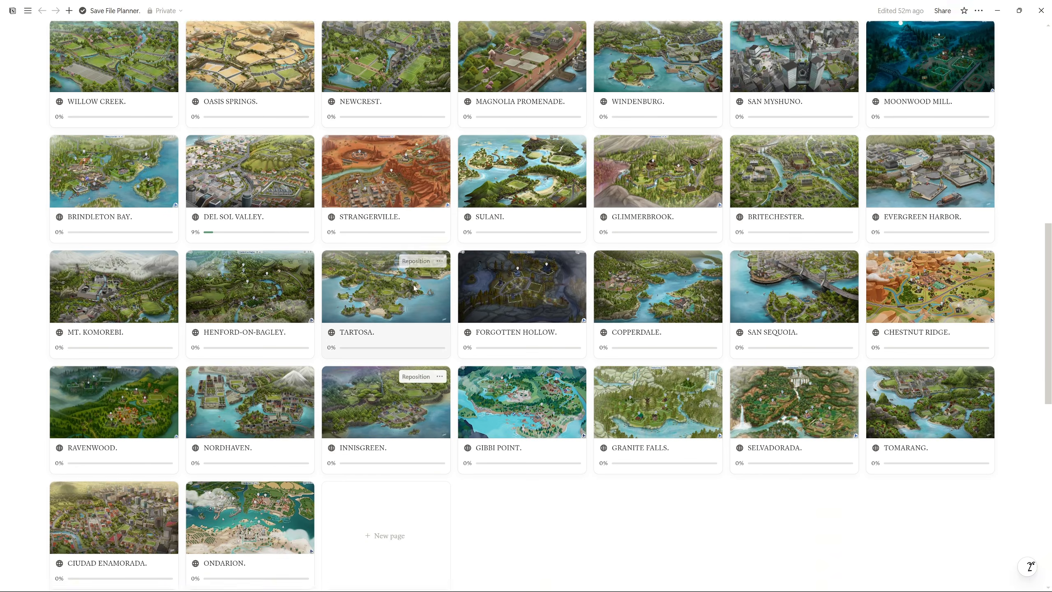
Return to the Worlds gallery and open the Del Sol Valley world page
scroll(417, 287, "up", 5)
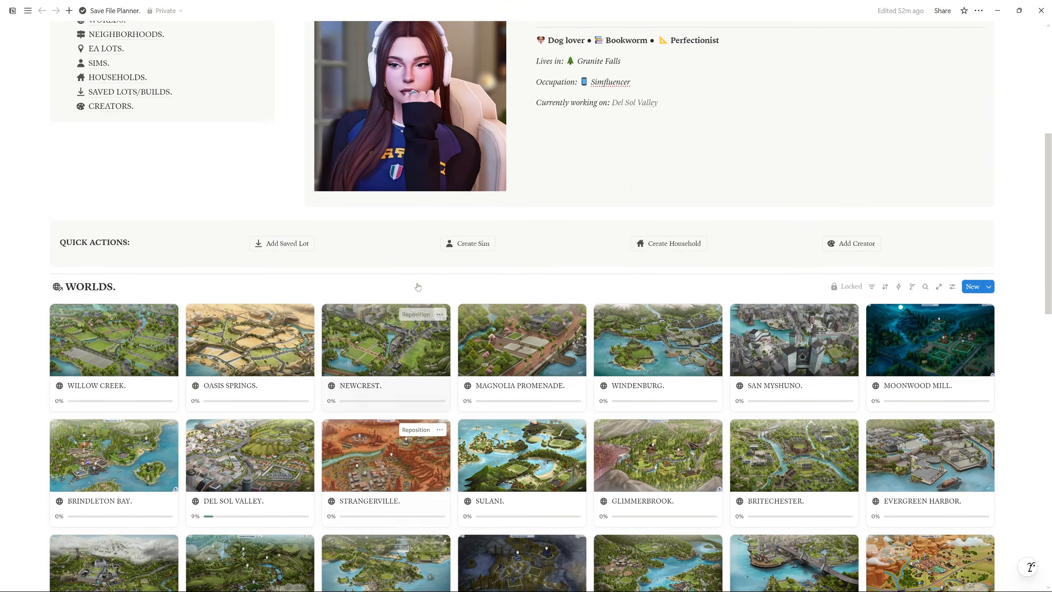
scroll(418, 287, "up", 6)
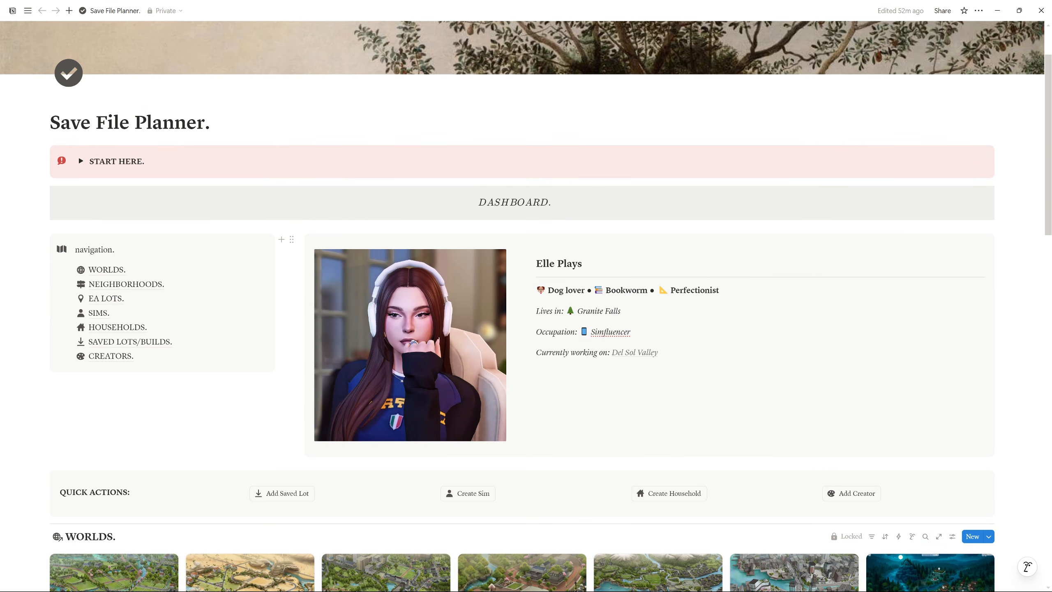
scroll(526, 307, "down", 1)
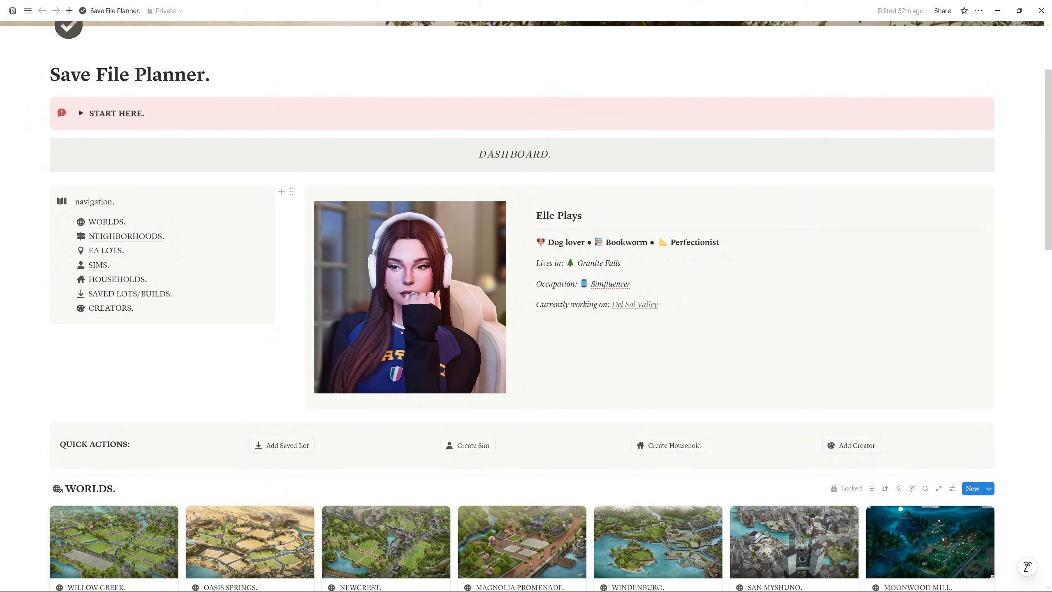
scroll(1017, 301, "down", 7)
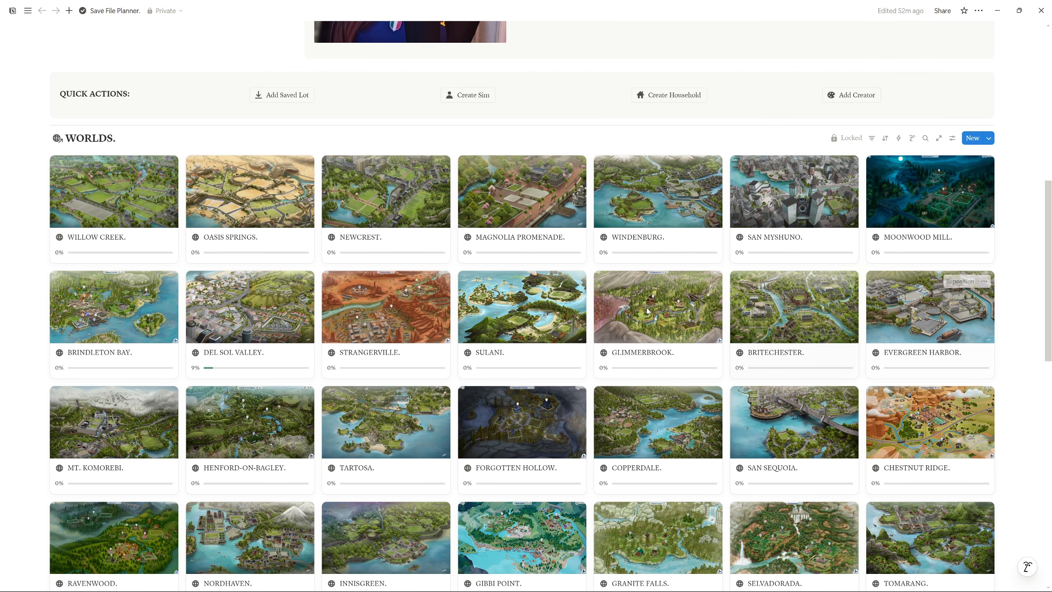
left_click(252, 356)
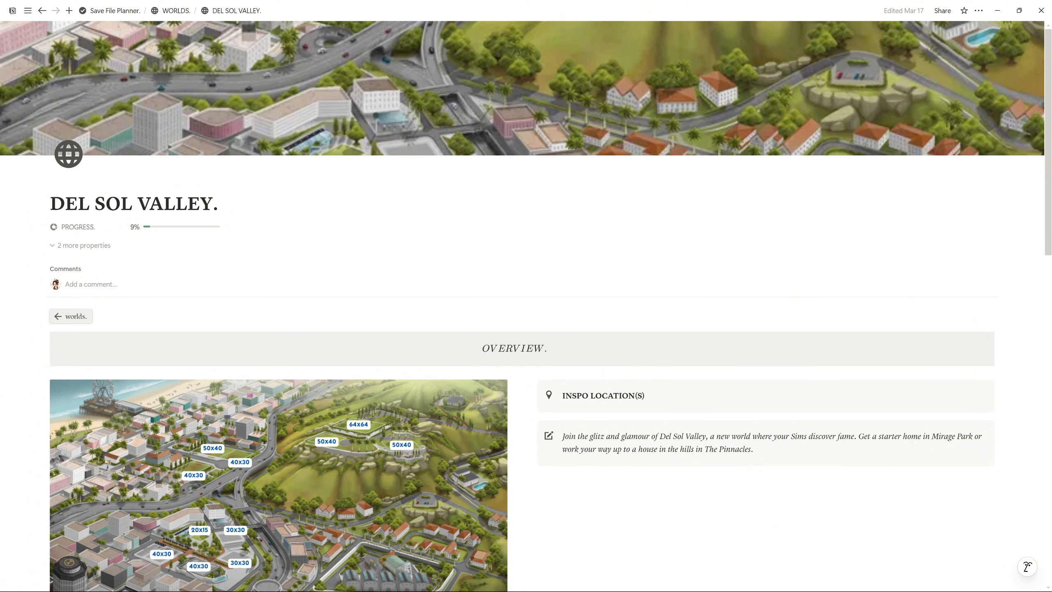
View the Del Sol Valley map full size, highlight the Inspo Location(s) heading and description, and expand the inspo board
scroll(384, 299, "down", 5)
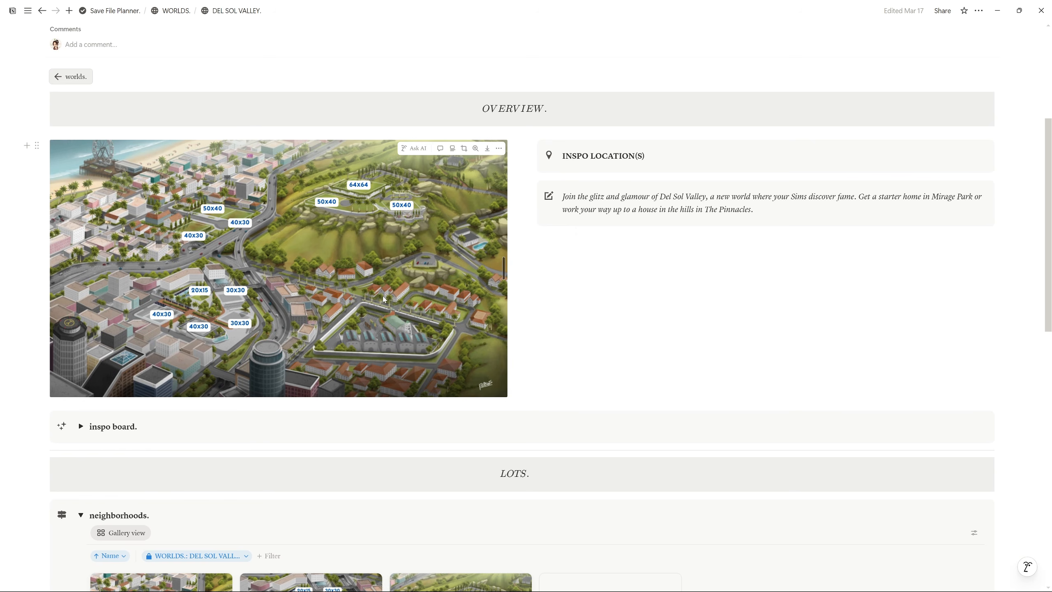
left_click(383, 299)
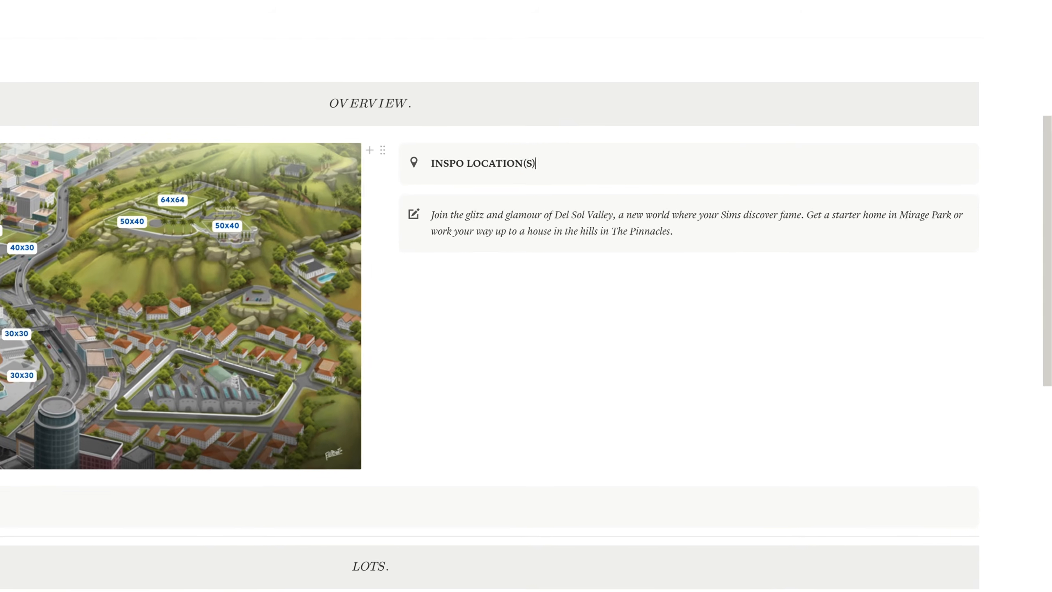
left_click_drag(645, 156, 563, 156)
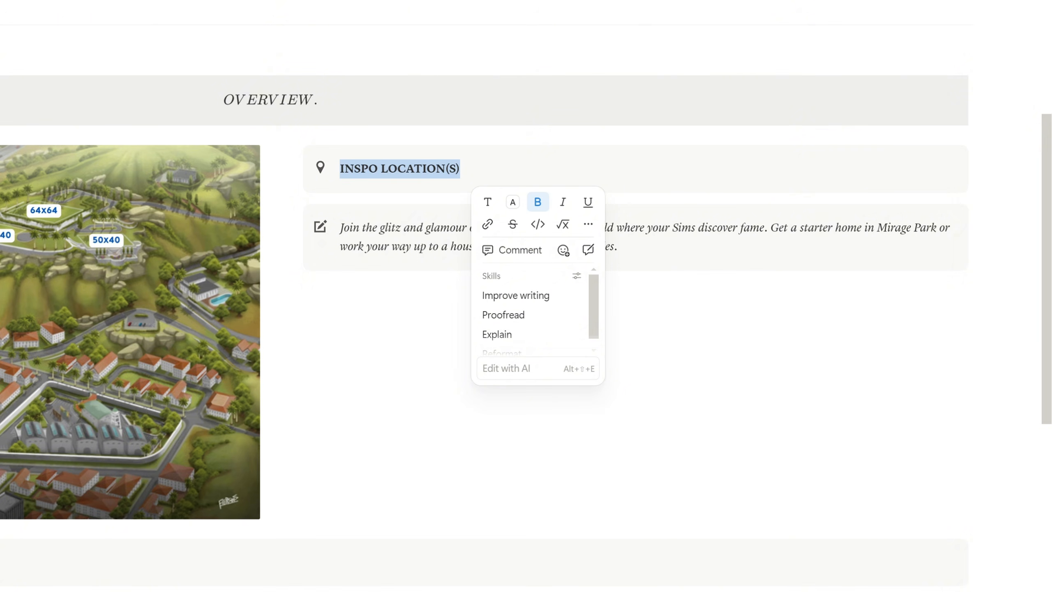
left_click_drag(617, 247, 339, 229)
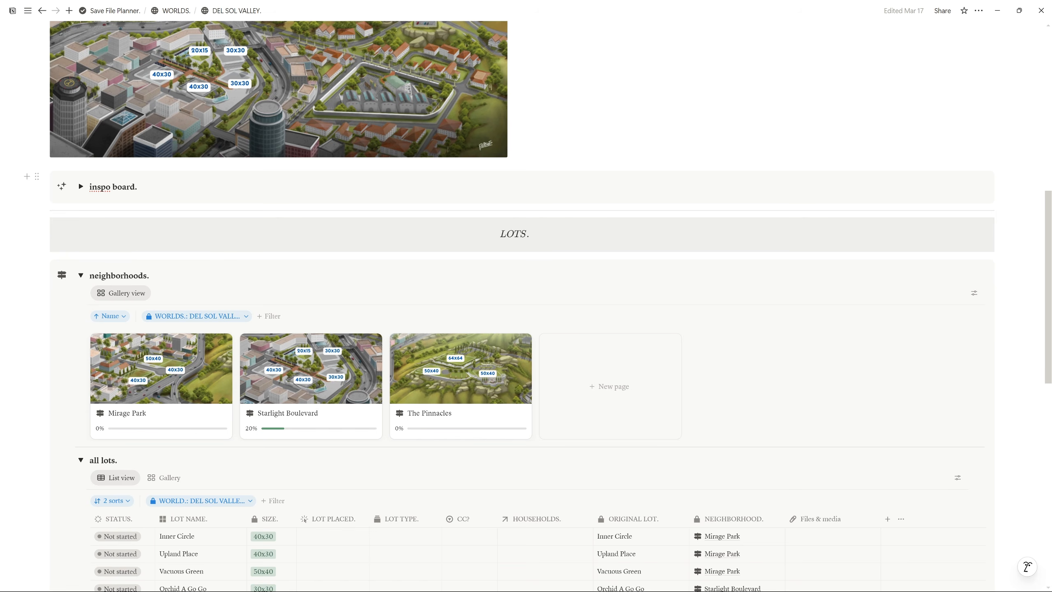
left_click(81, 186)
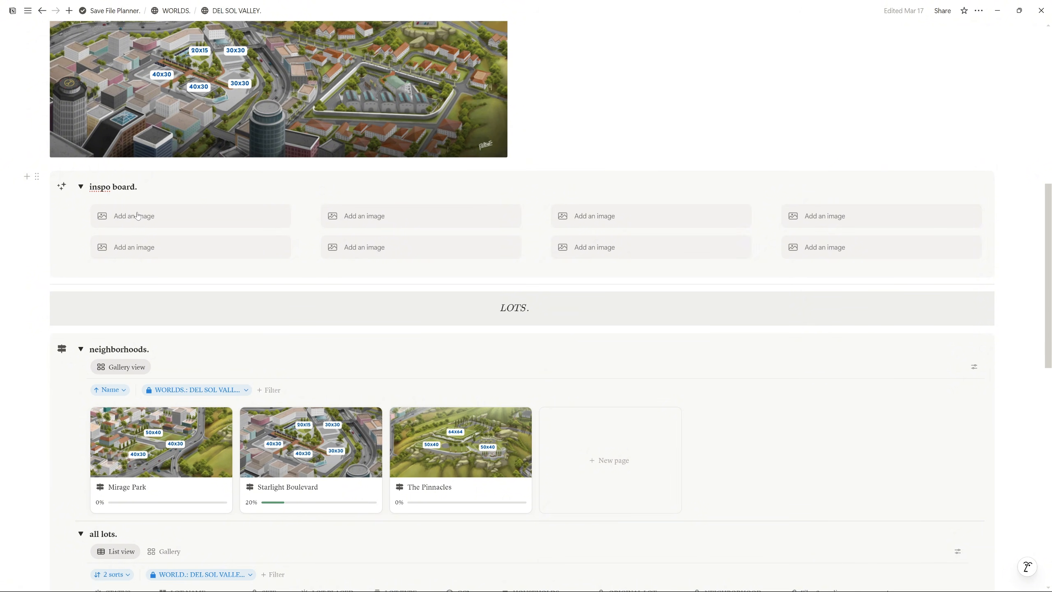
Scroll to the neighborhoods gallery (Mirage Park, Starlight Boulevard, The Pinnacles) and the ALPHEM household
scroll(138, 215, "down", 2)
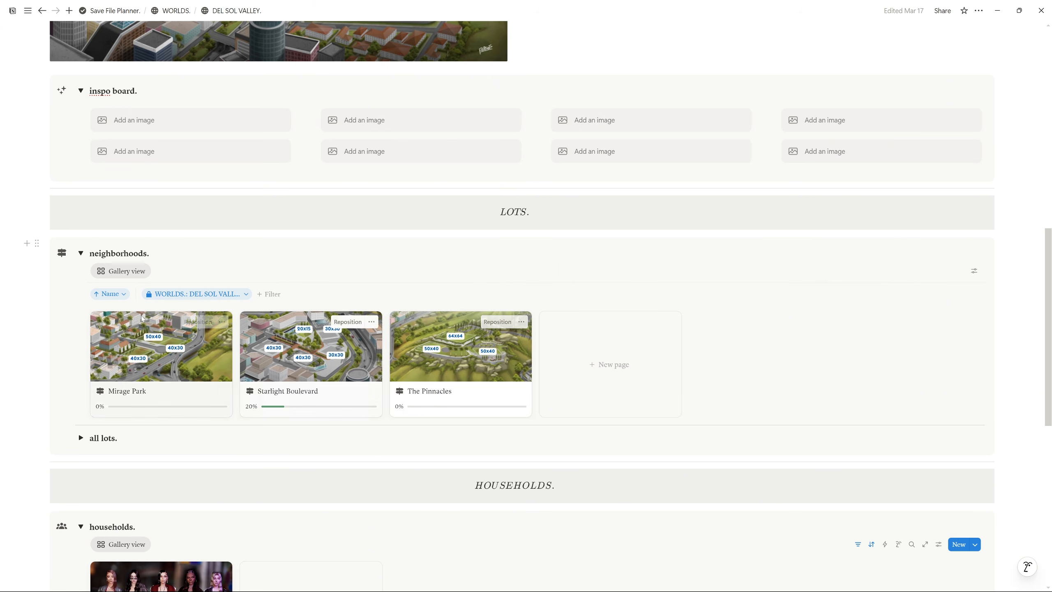
scroll(290, 373, "down", 2)
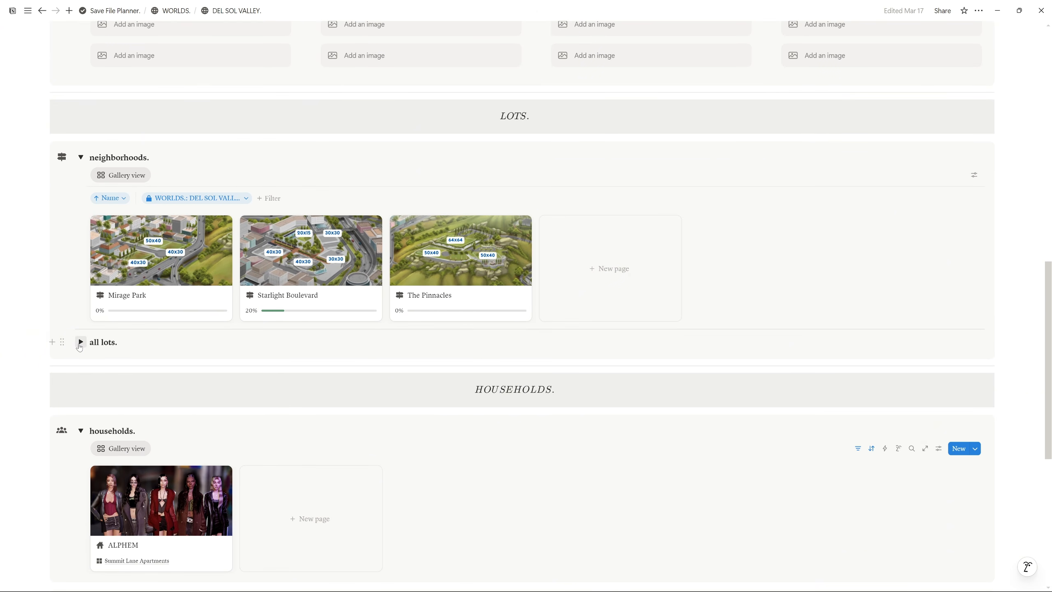
Expand the all lots table and switch it between gallery and table views, ending on the table
left_click(81, 342)
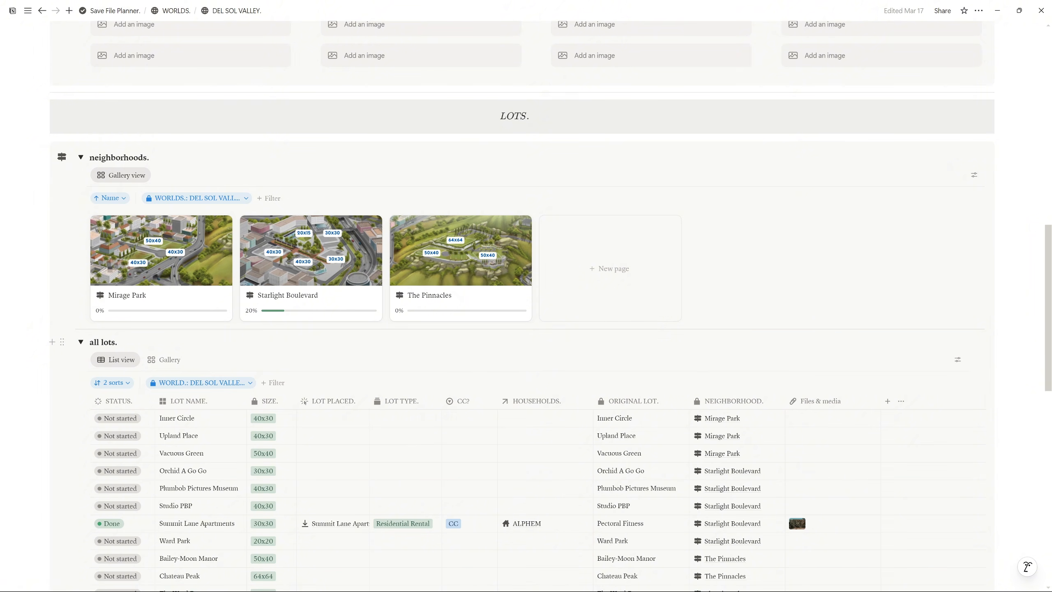
scroll(619, 238, "down", 4)
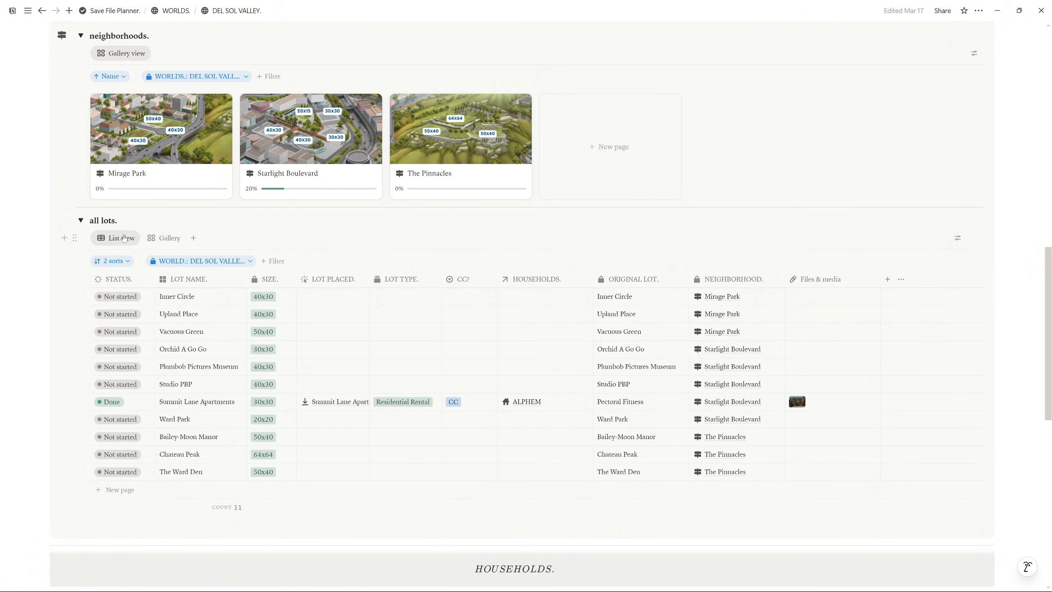
left_click(172, 239)
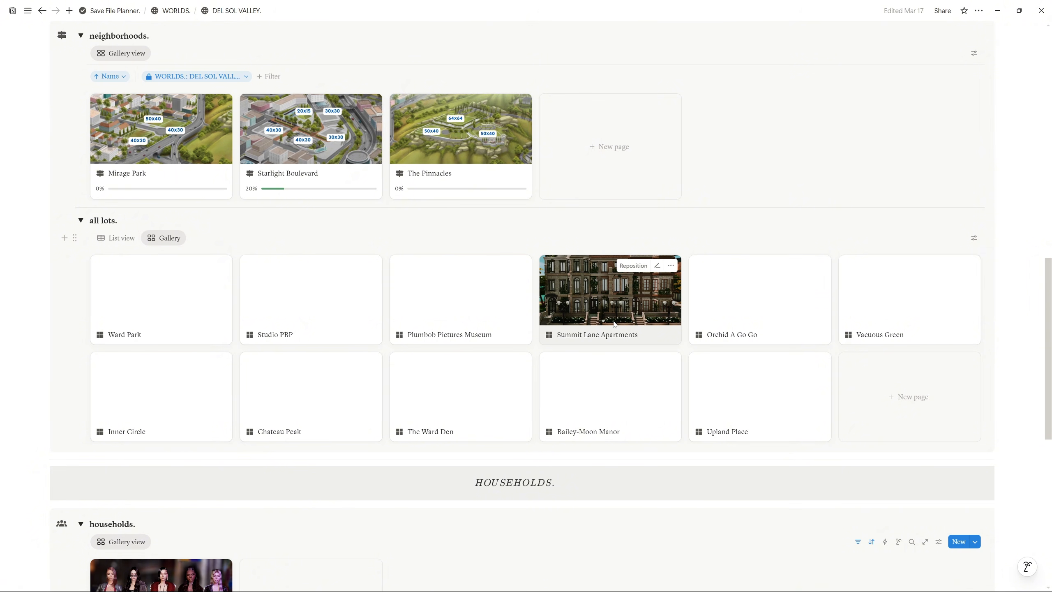
left_click(117, 238)
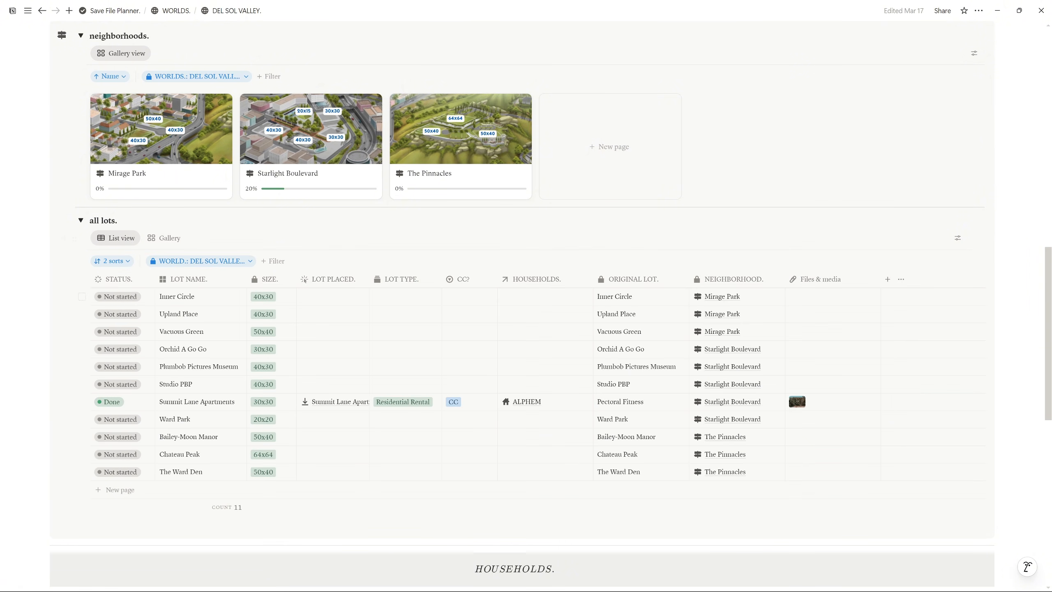
left_click(168, 242)
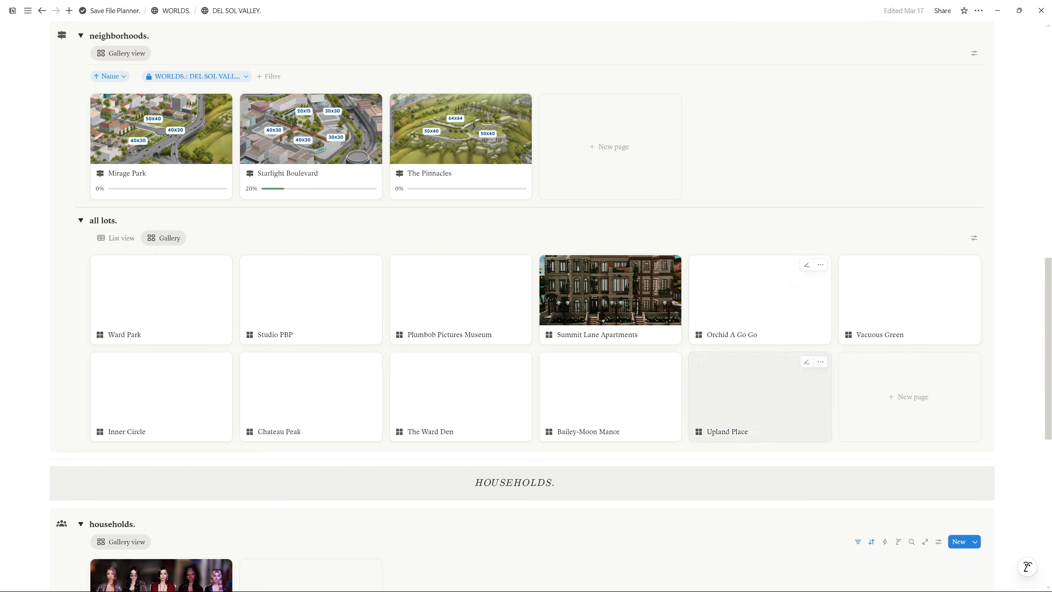
left_click(116, 241)
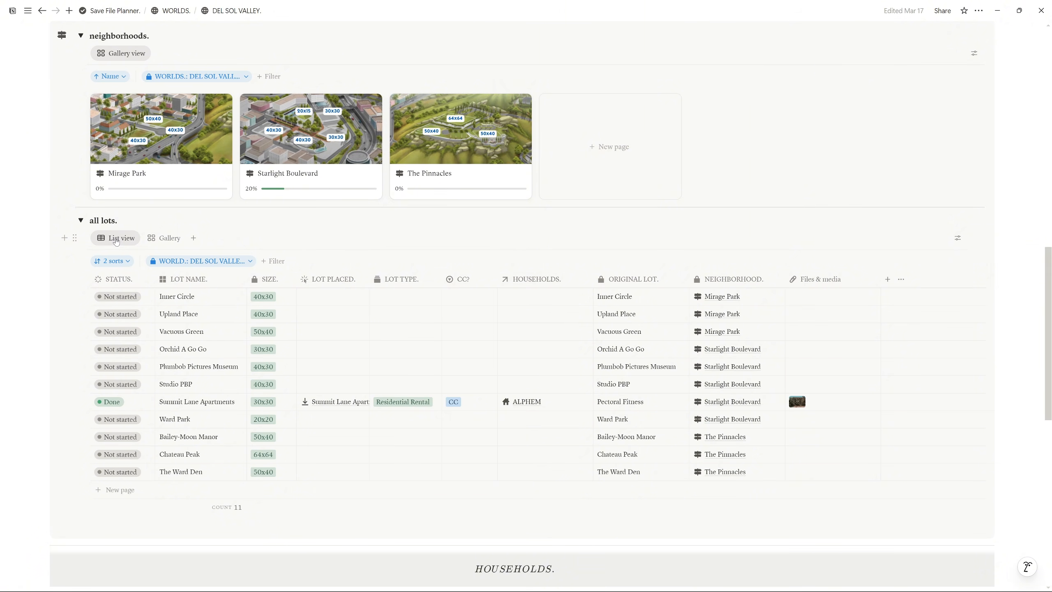
Collapse and re-expand the all lots section to list all 11 lots
left_click(81, 220)
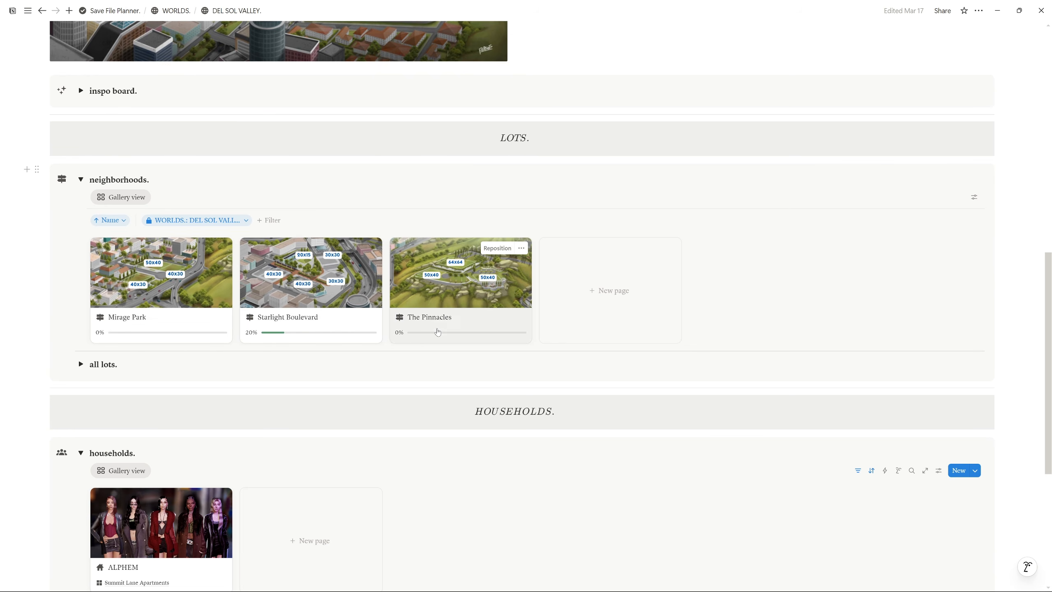
left_click(81, 365)
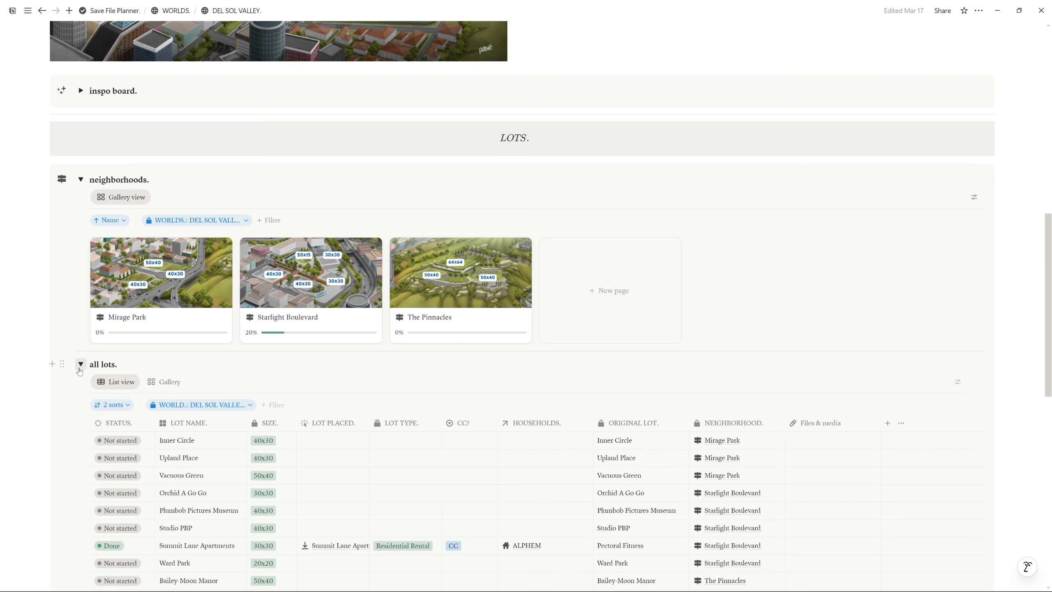
scroll(120, 389, "down", 3)
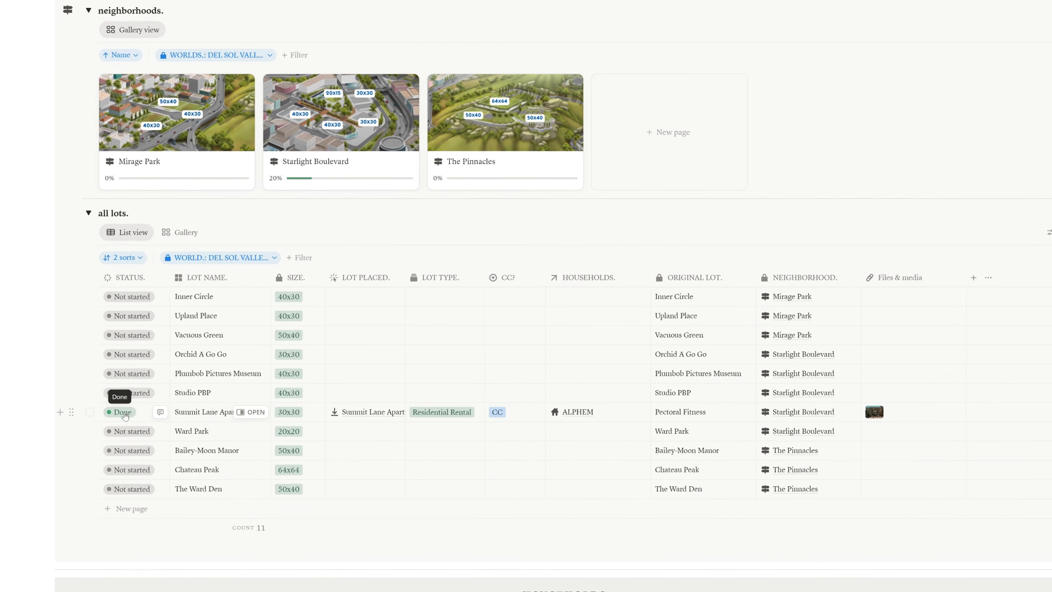
left_click(124, 413)
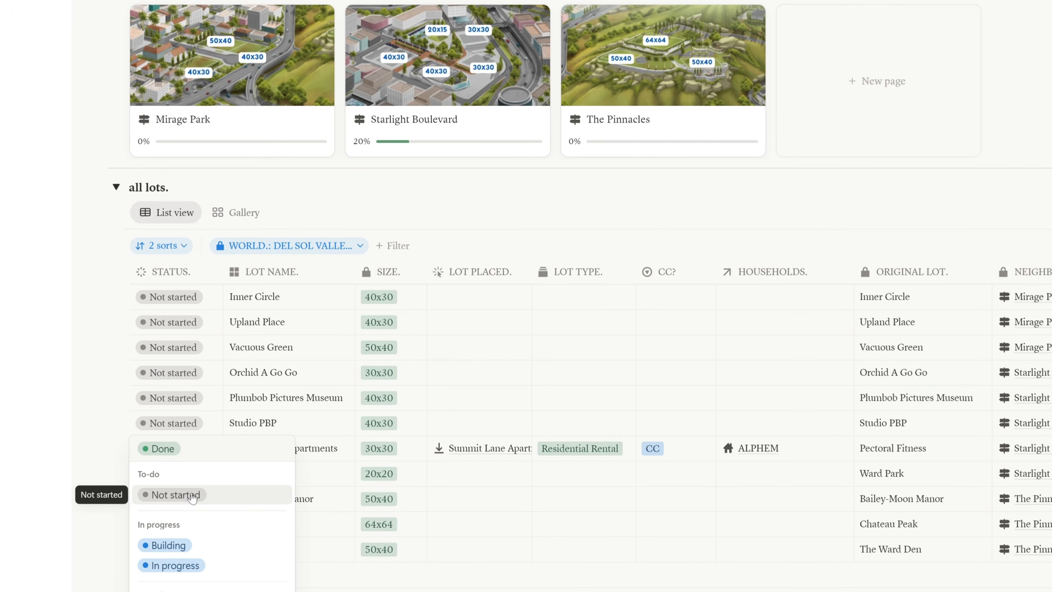
left_click(193, 496)
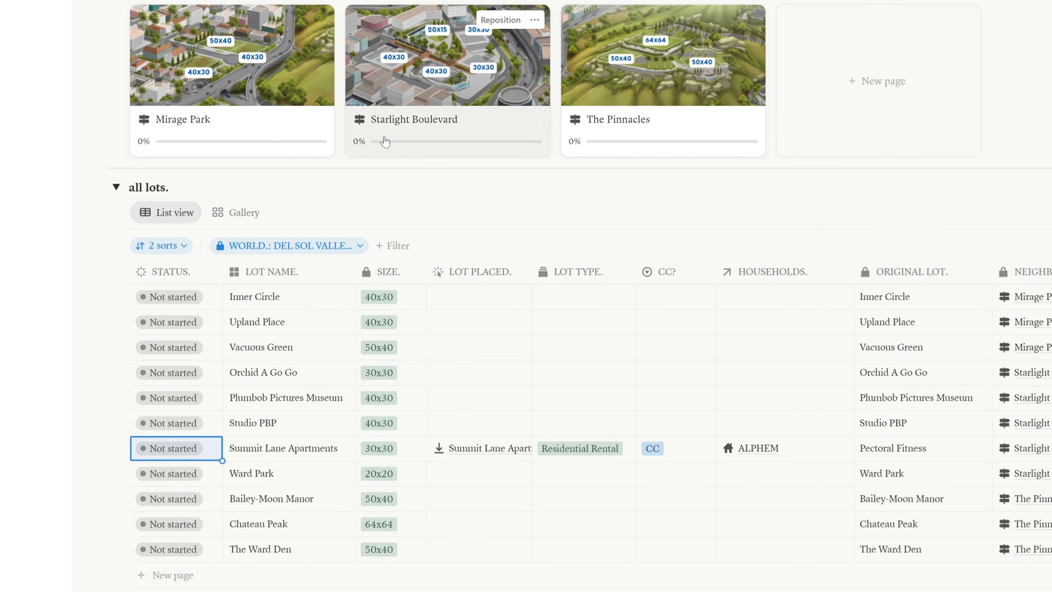
key("ctrl+z")
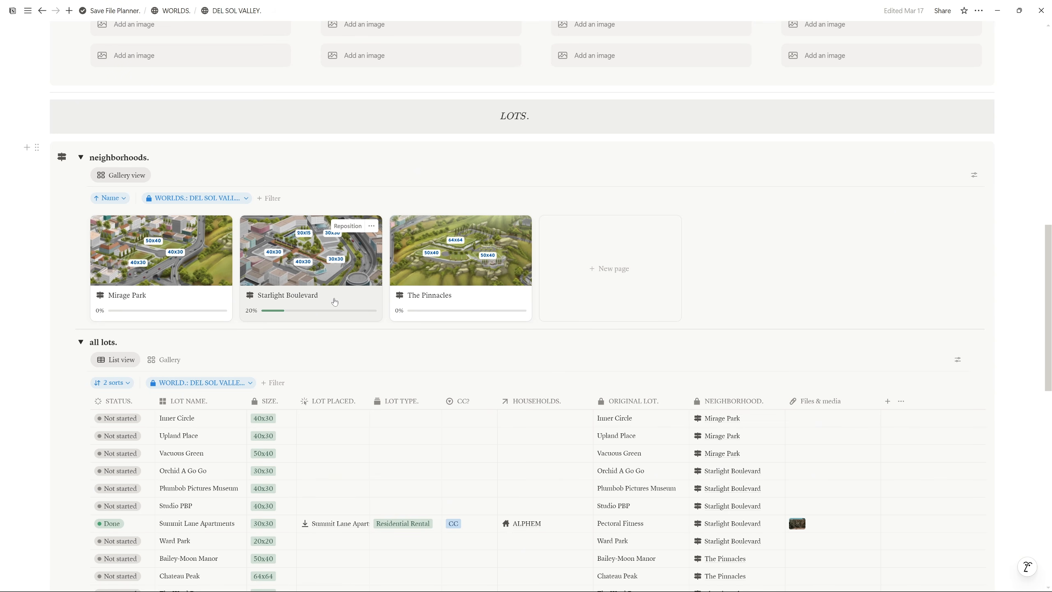
Open the Starlight Boulevard neighborhood page and highlight its quote paragraph
left_click(334, 302)
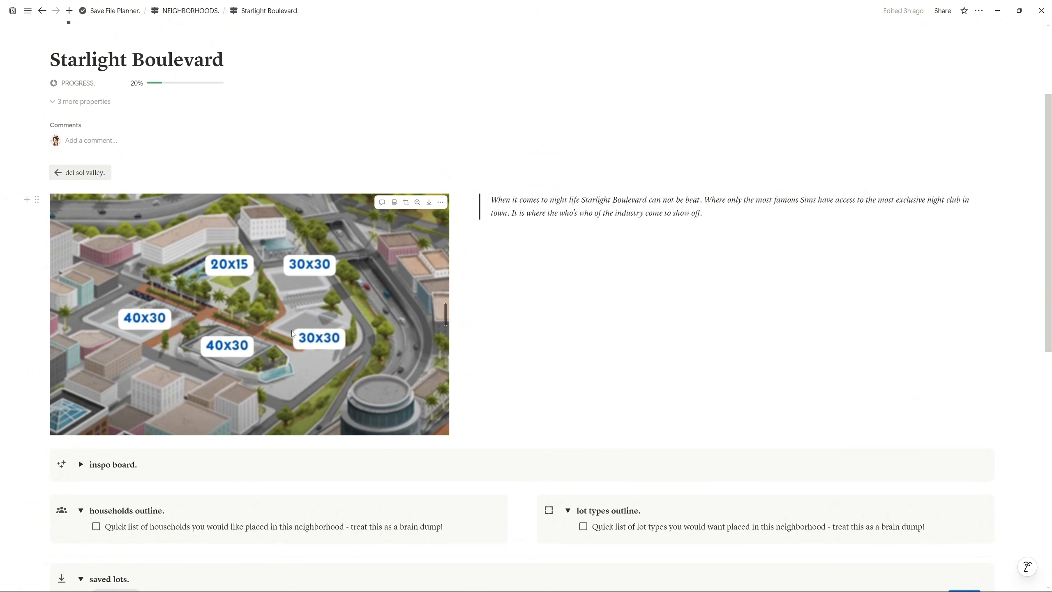
left_click_drag(703, 213, 491, 200)
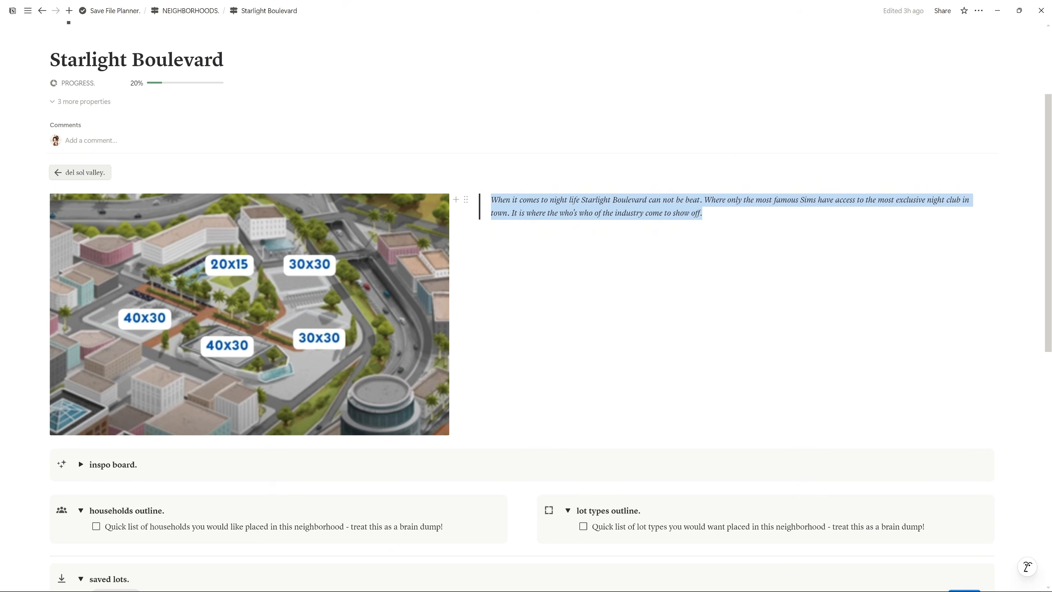
scroll(84, 278, "down", 5)
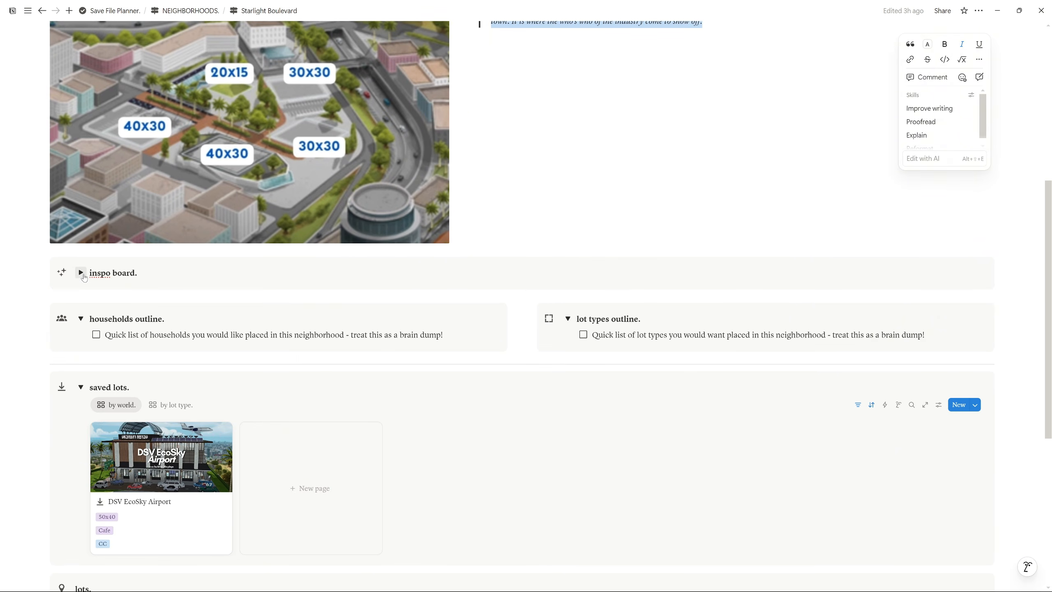
Expand the inspo board's four image placeholders and highlight 'brain dump!' in the households outline
left_click(81, 273)
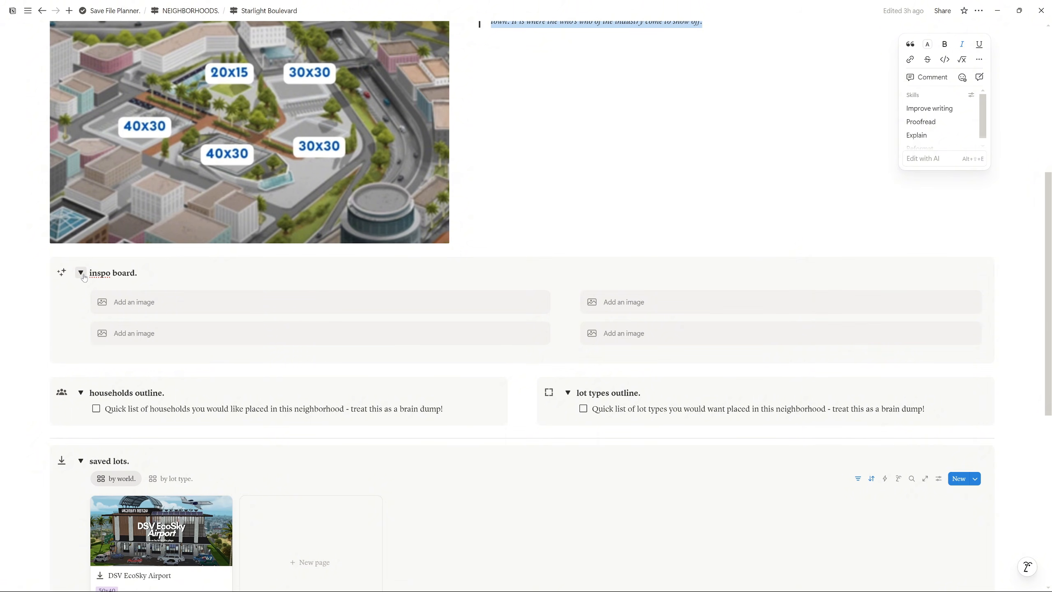
scroll(84, 277, "down", 2)
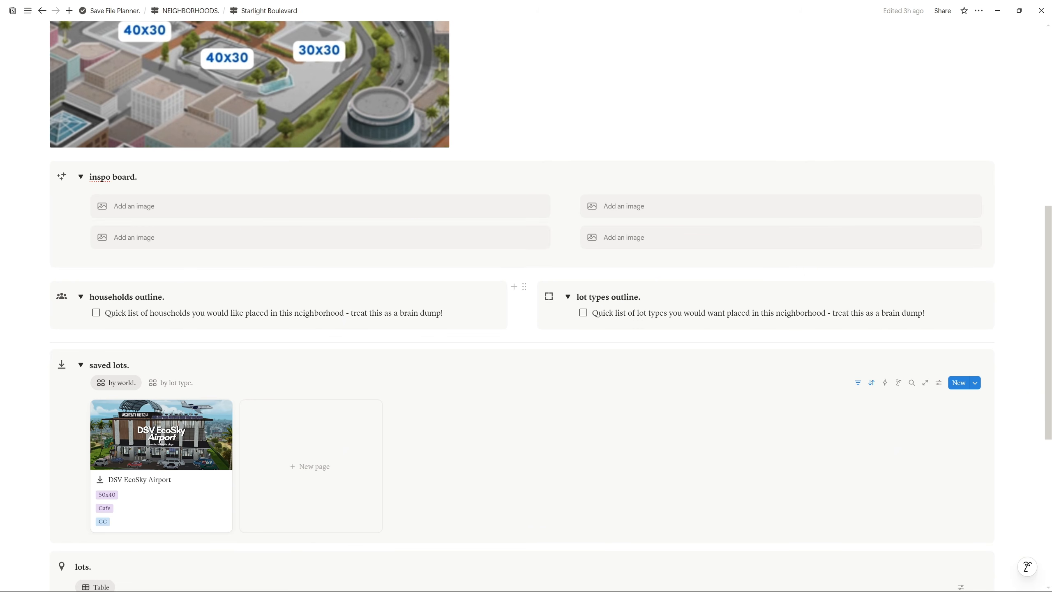
left_click_drag(443, 313, 401, 312)
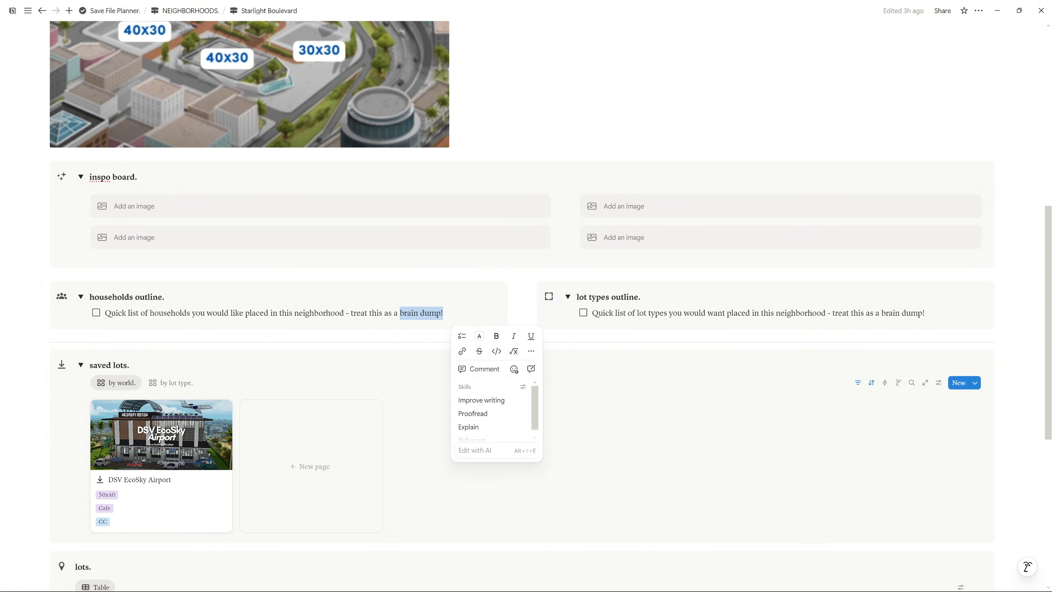
scroll(172, 249, "down", 3)
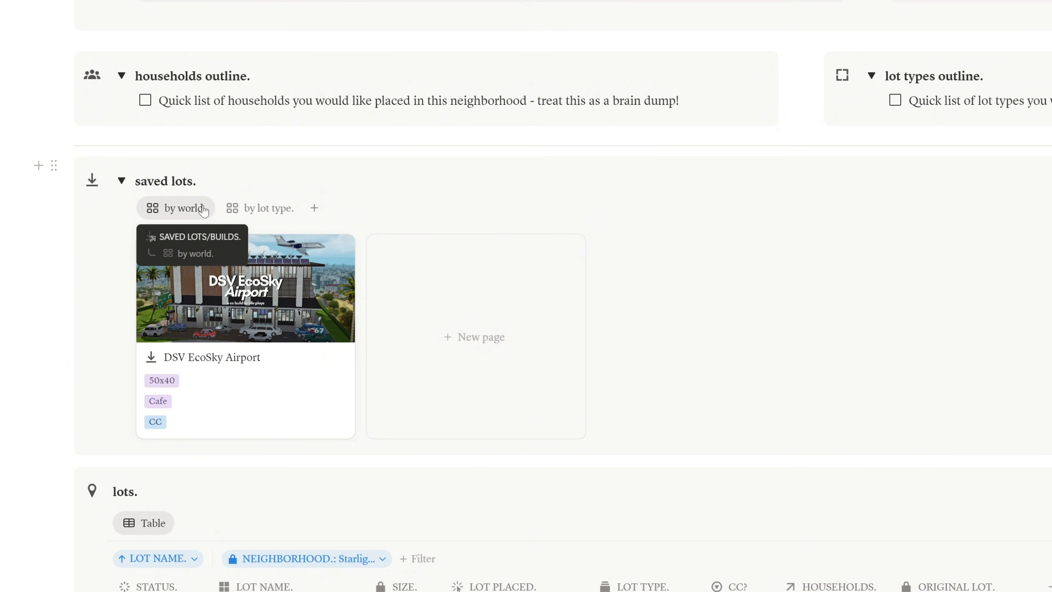
Switch the saved lots to the 'by lot type.' view and toggle its filter bar off and on
left_click(261, 212)
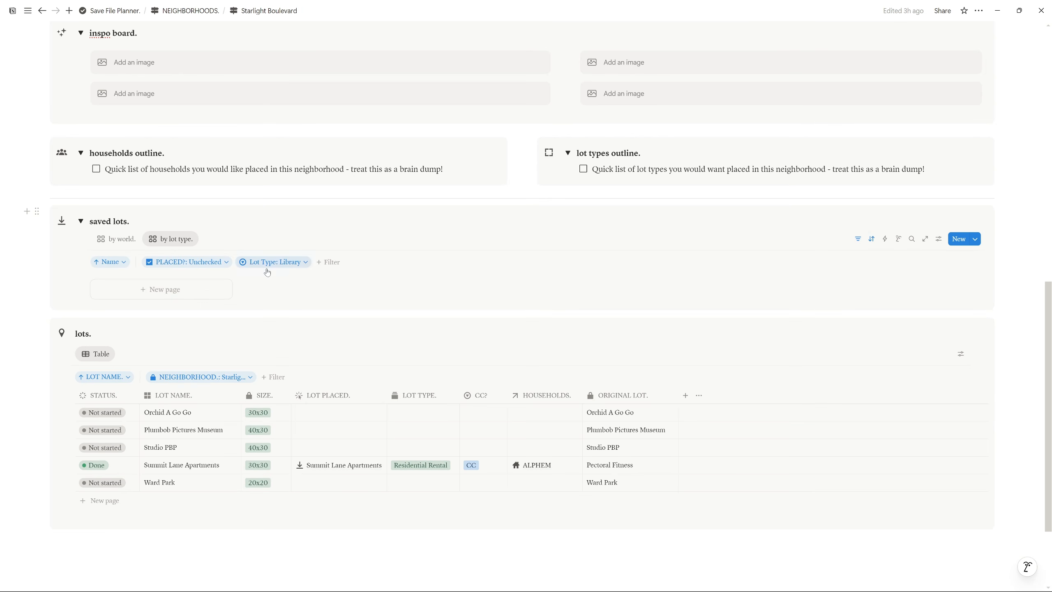
left_click(857, 245)
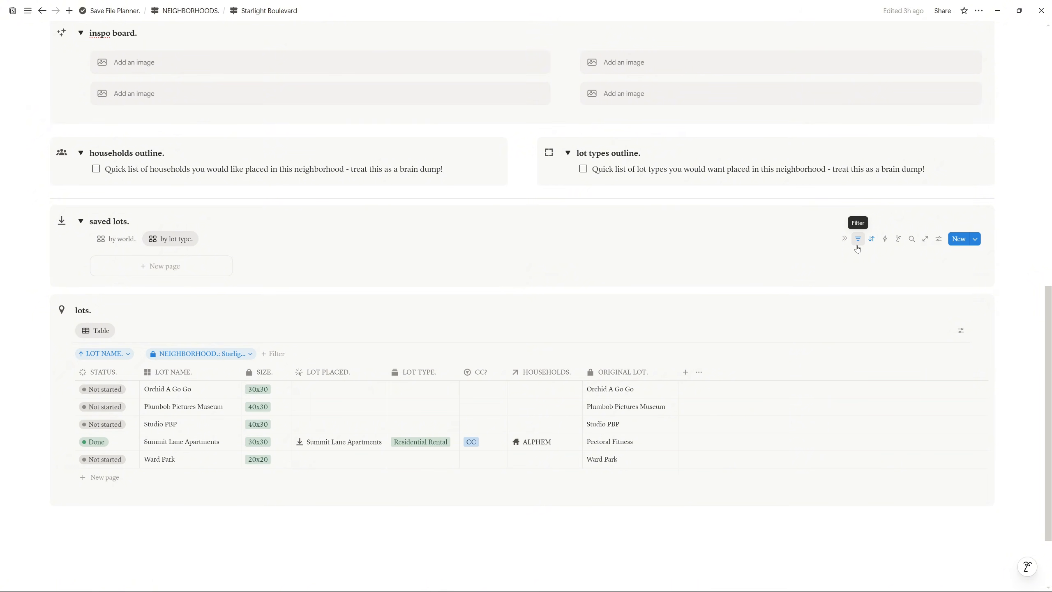
left_click(857, 240)
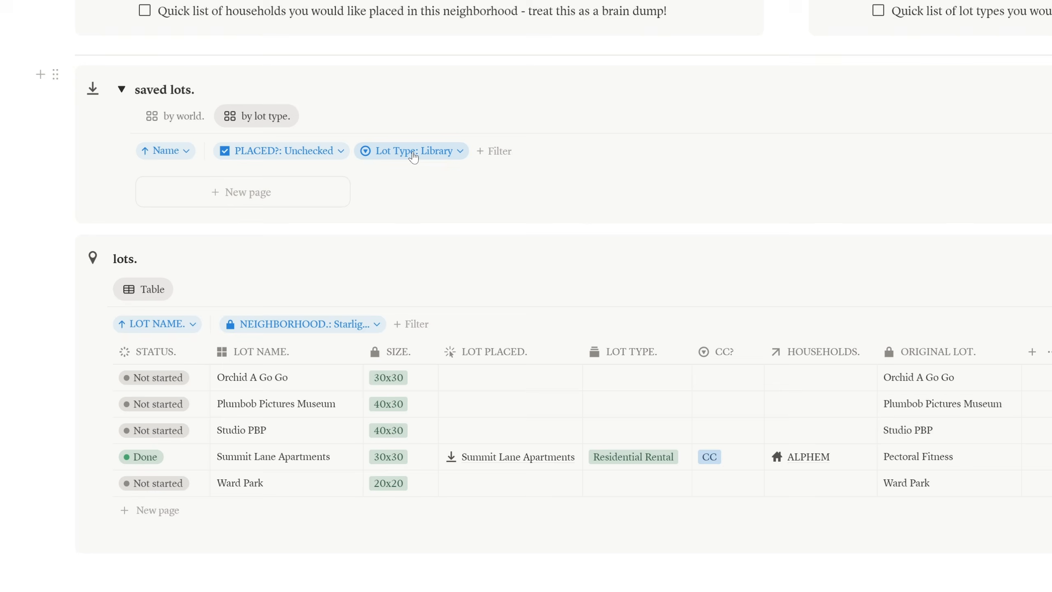
Set the Lot Type filter to Cafe only, removing Library
left_click(460, 151)
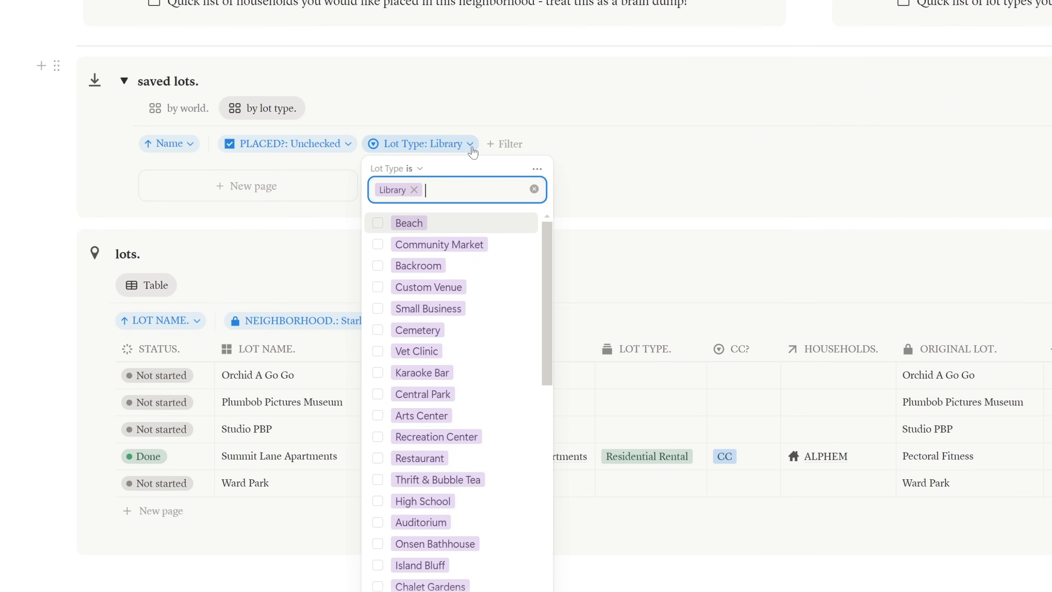
scroll(483, 230, "down", 12)
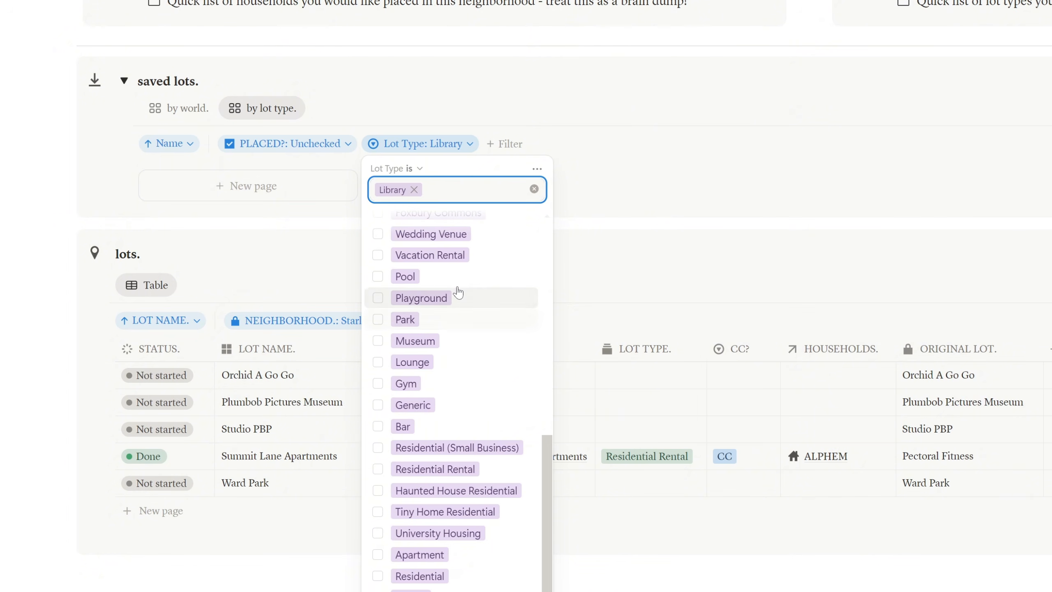
scroll(471, 313, "up", 5)
scroll(471, 313, "up", 3)
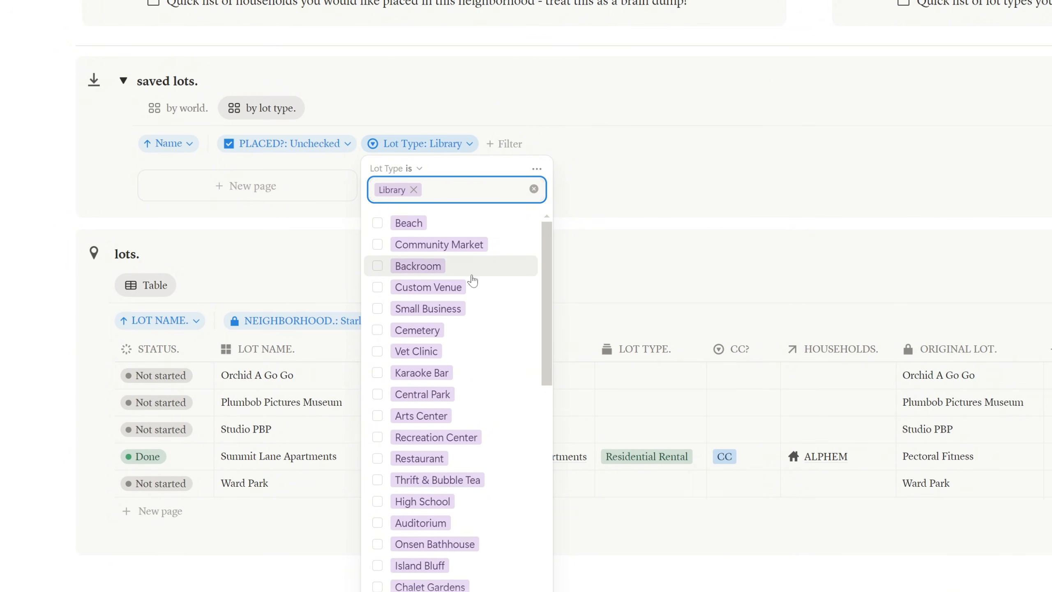
scroll(470, 284, "down", 5)
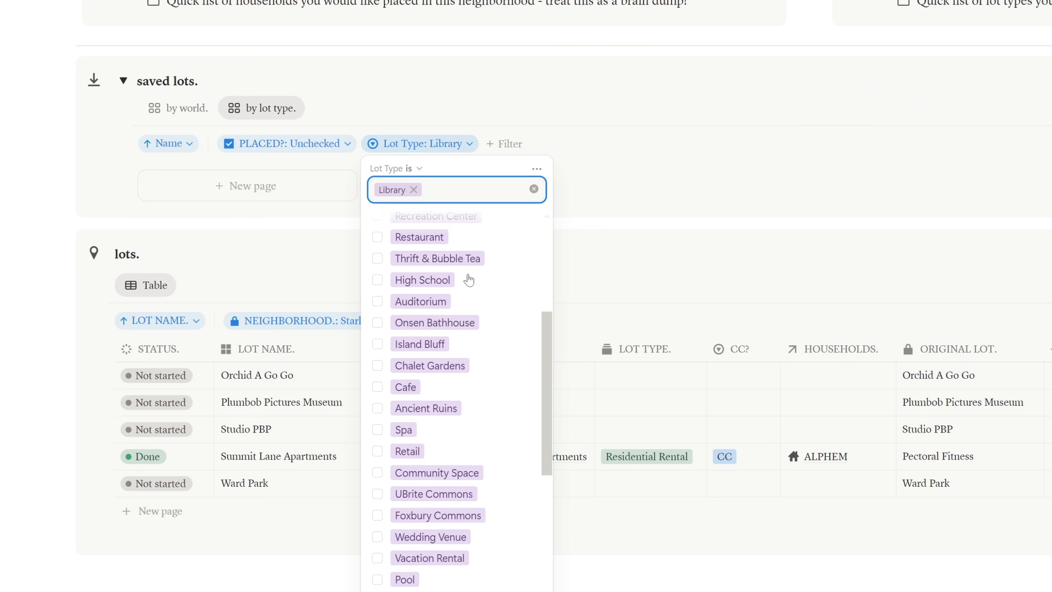
left_click(377, 389)
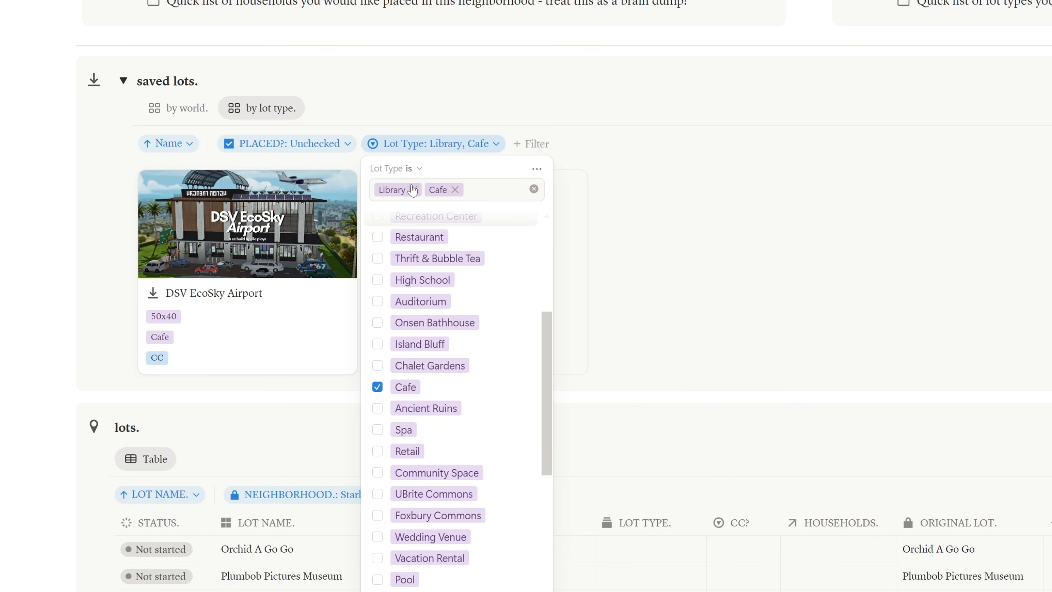
left_click(413, 189)
key("Escape")
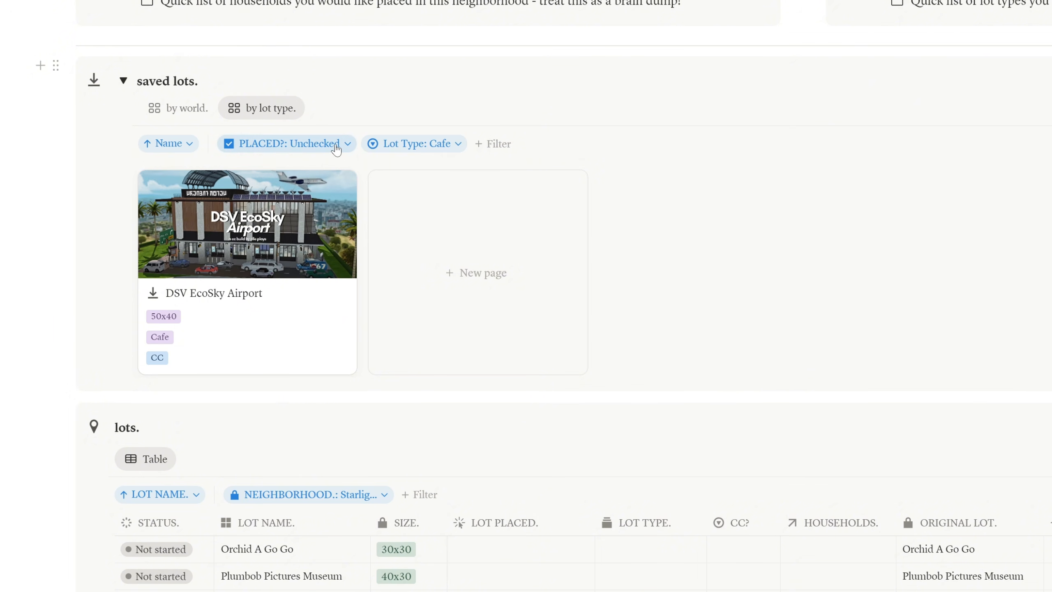
left_click(349, 145)
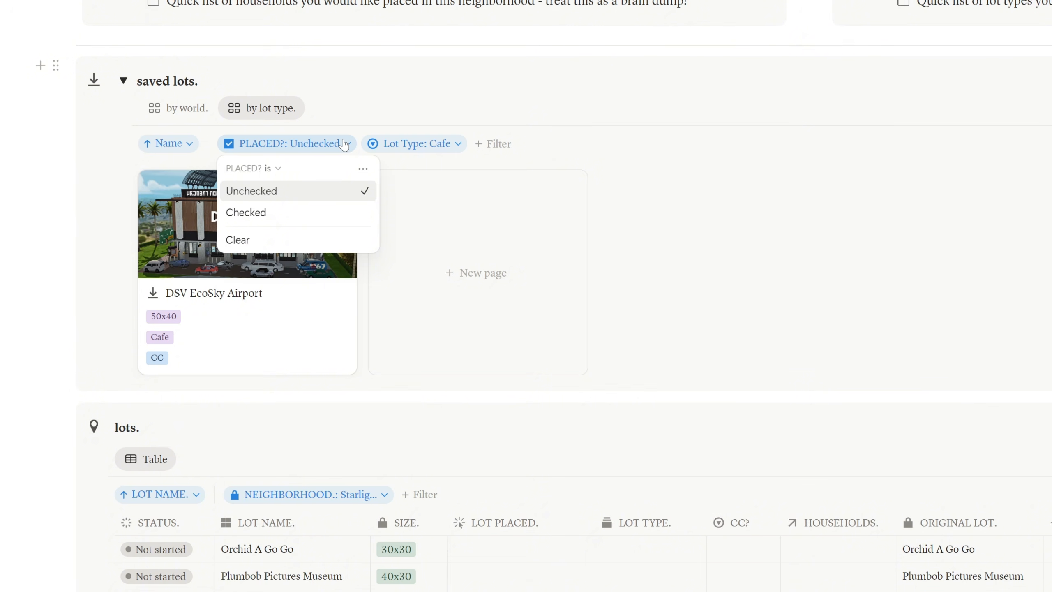
left_click(345, 145)
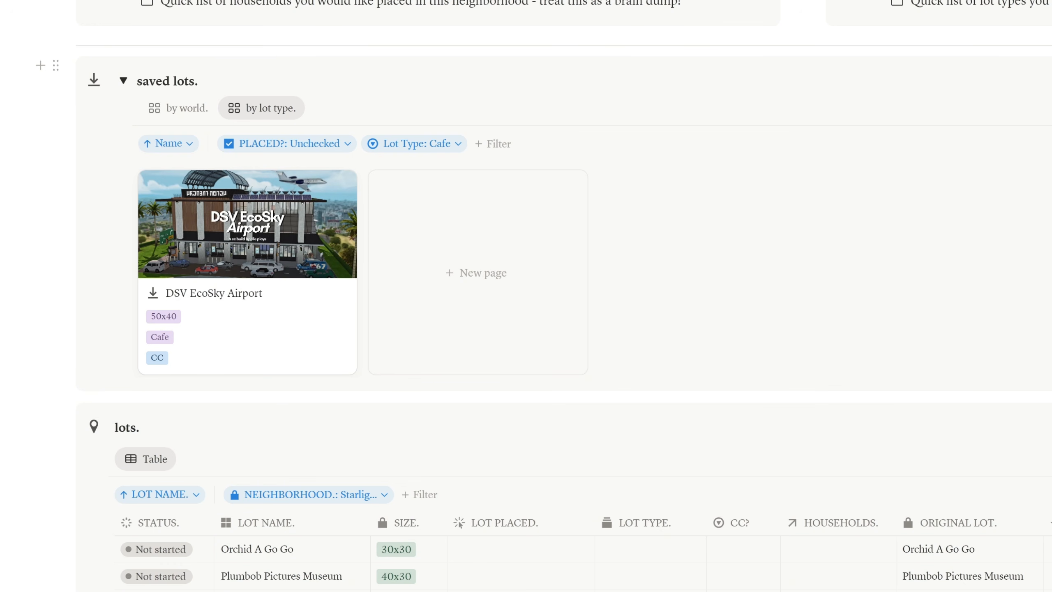
scroll(483, 375, "down", 3)
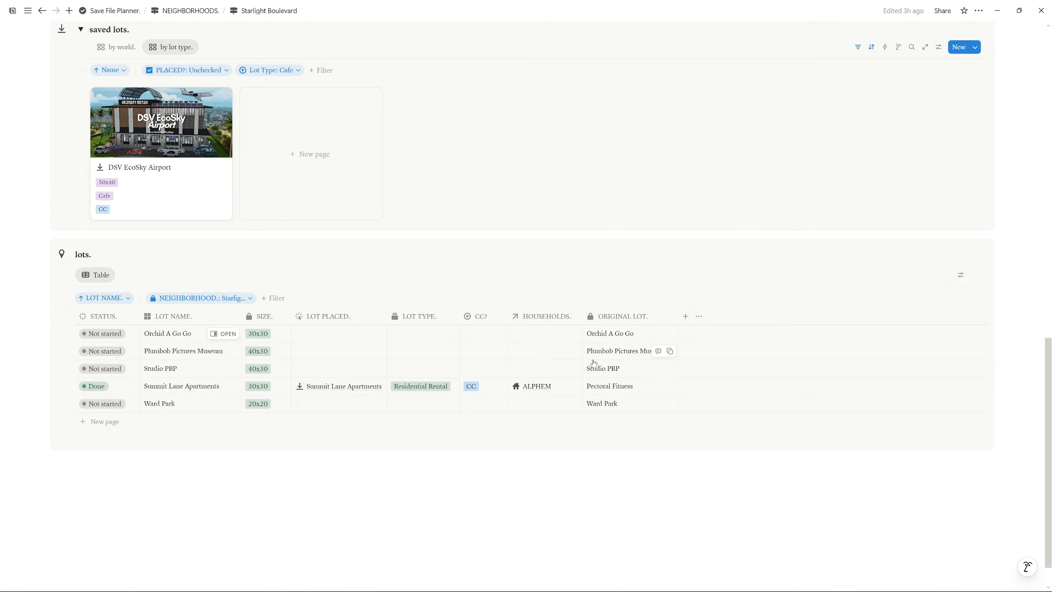
scroll(622, 386, "up", 12)
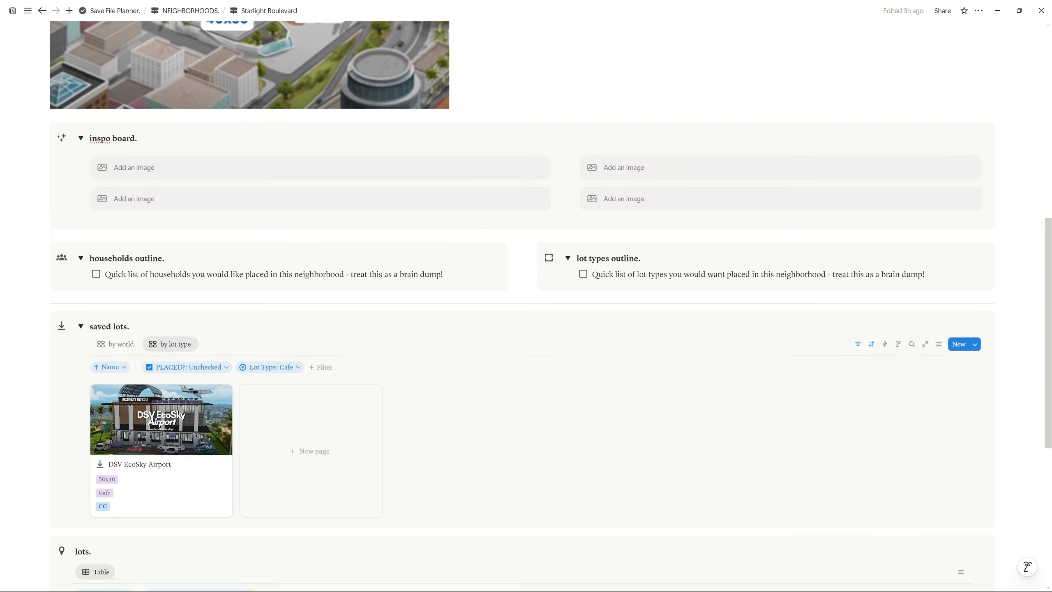
scroll(527, 290, "up", 2)
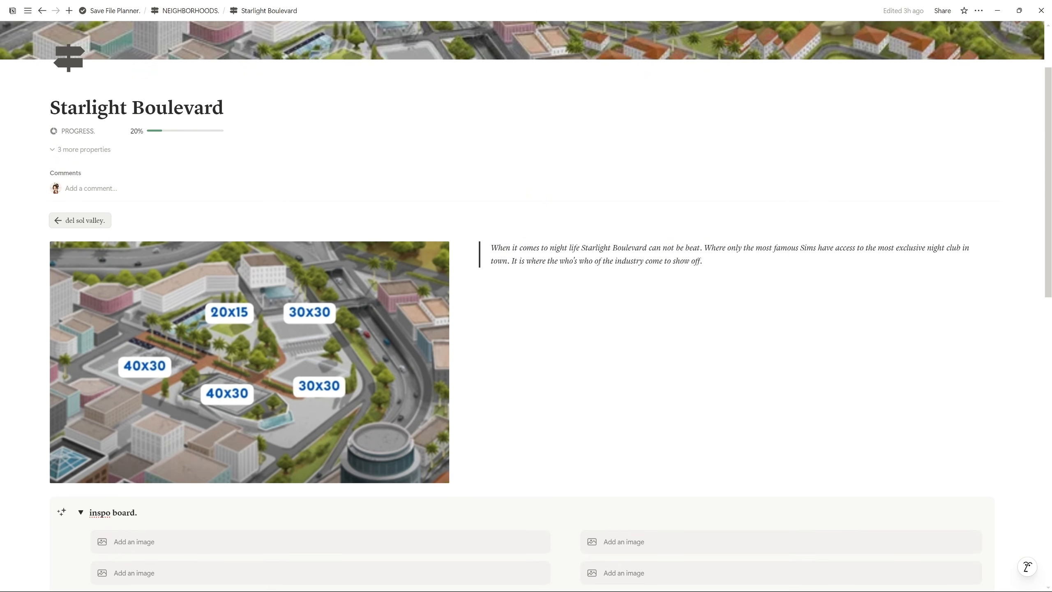
Back on Del Sol Valley, create and discard an empty household page, then try a new sim page
left_click(87, 223)
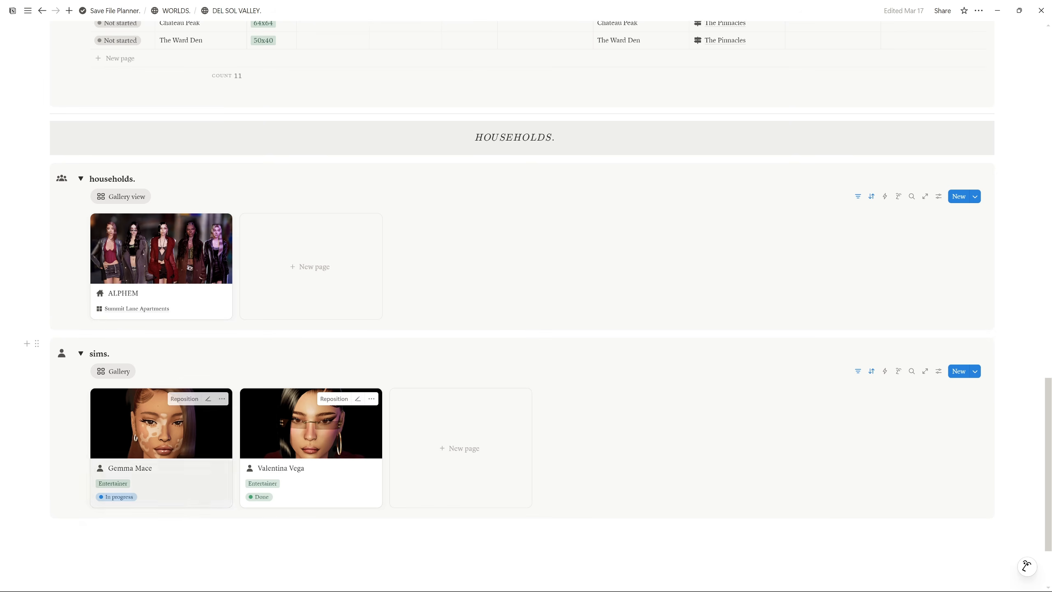
scroll(285, 338, "up", 10)
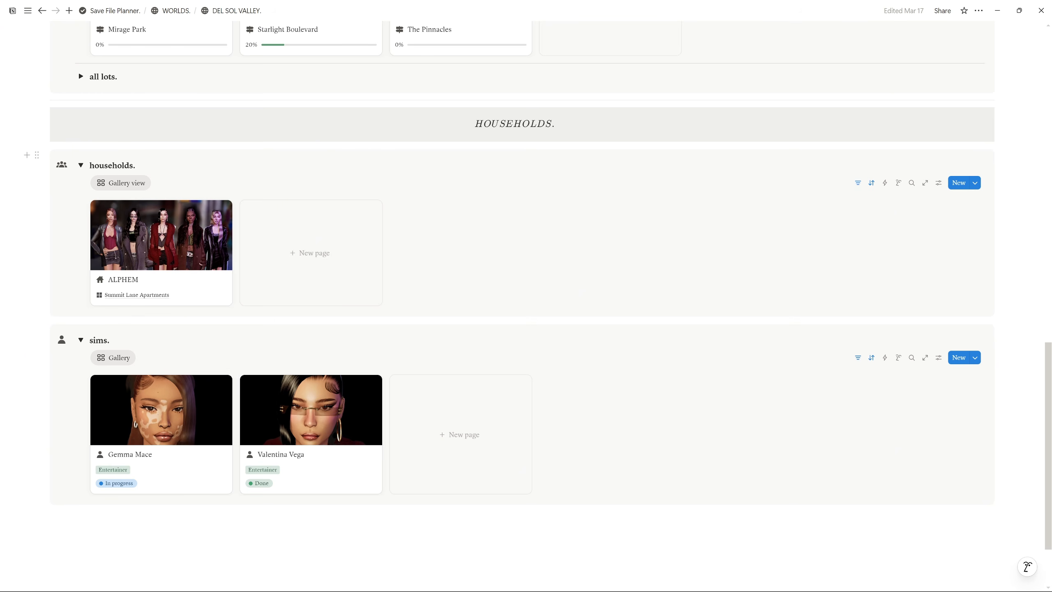
left_click(304, 255)
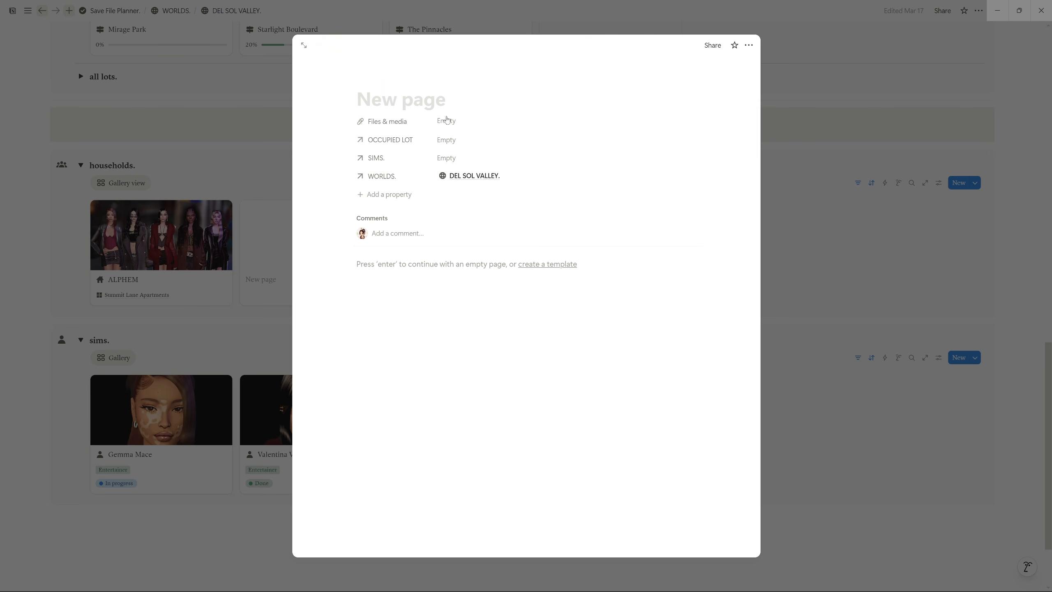
left_click(792, 188)
scroll(273, 380, "down", 2)
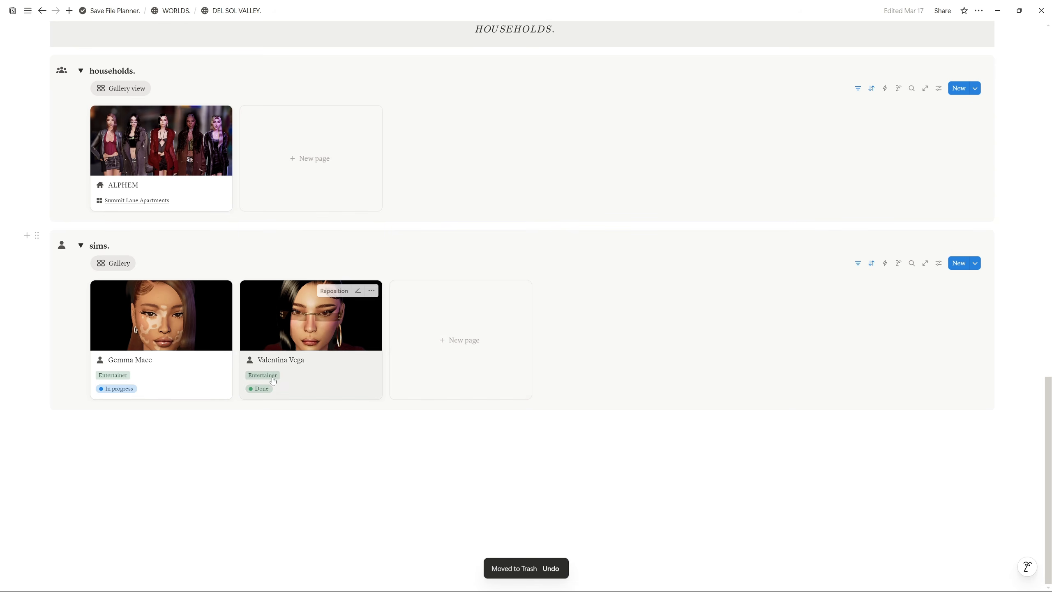
left_click(467, 342)
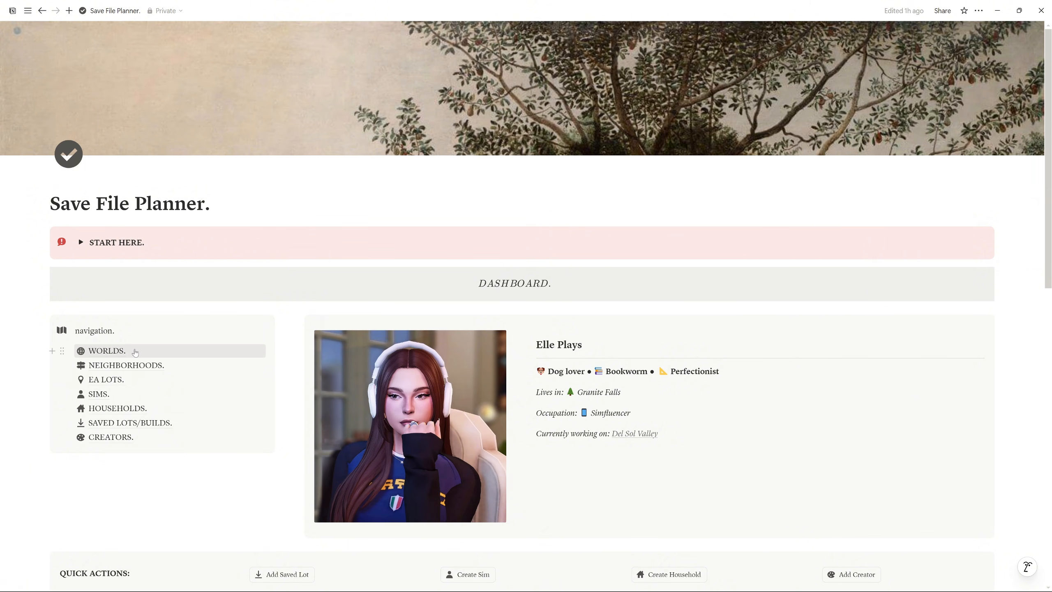
Browse the Neighborhoods table's description, picture and files, then return and open the EA LOTS table
left_click(108, 353)
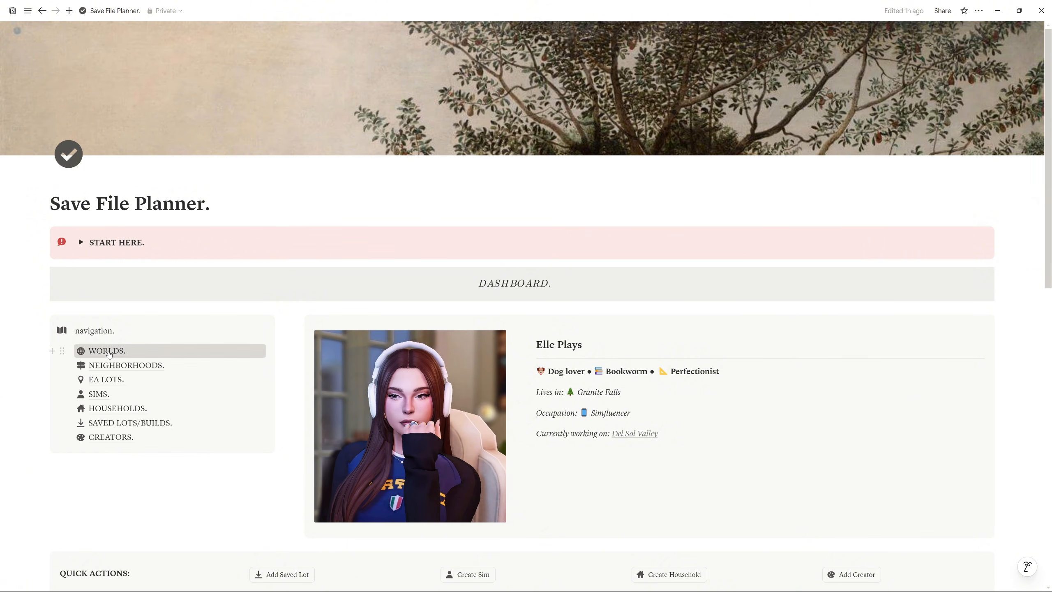
scroll(477, 167, "down", 3)
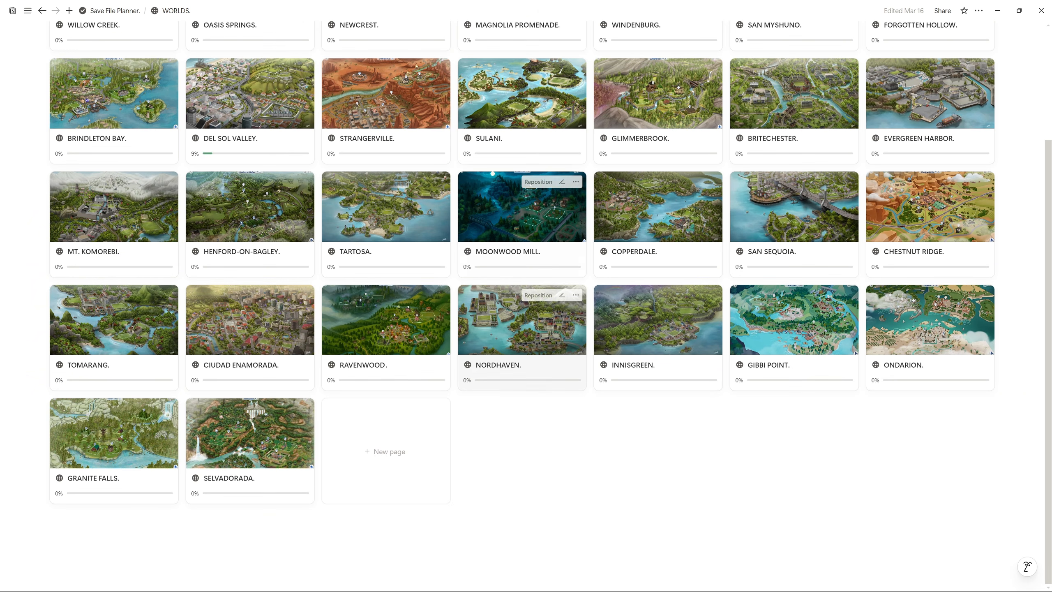
scroll(476, 166, "up", 3)
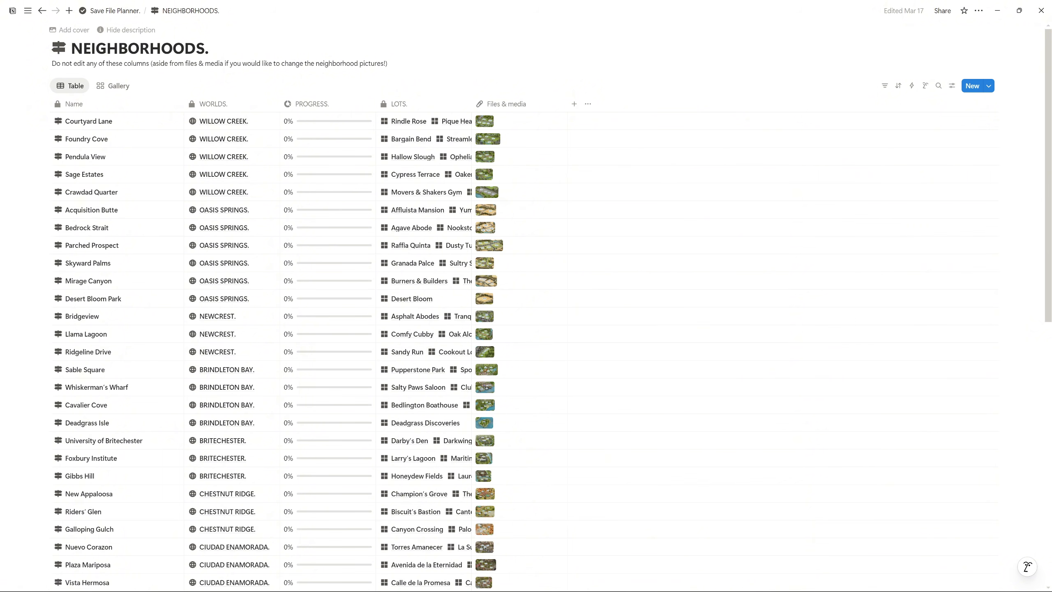
left_click_drag(52, 63, 388, 63)
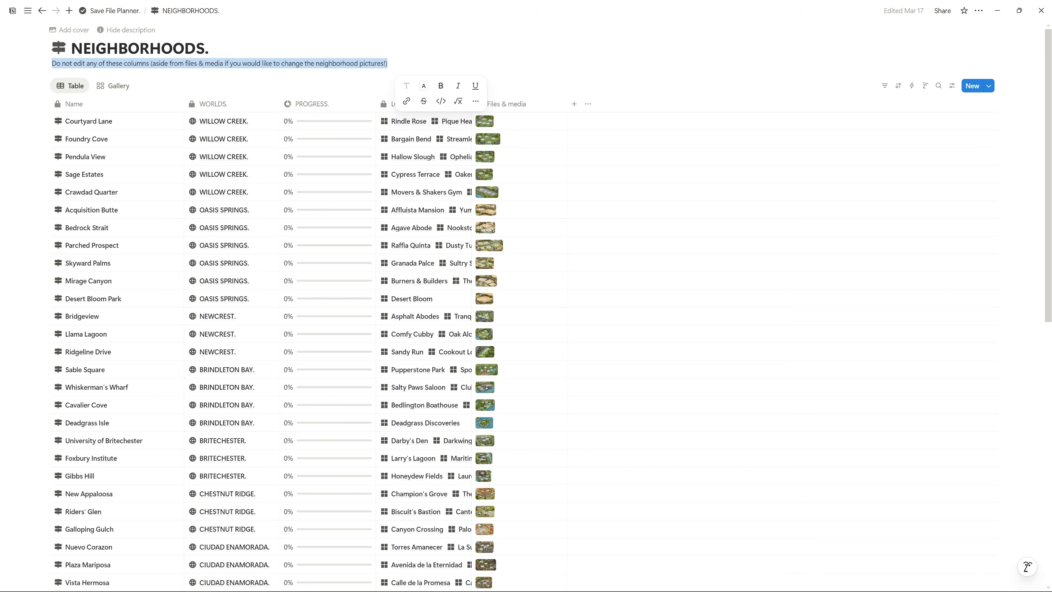
left_click(485, 120)
left_click(618, 127)
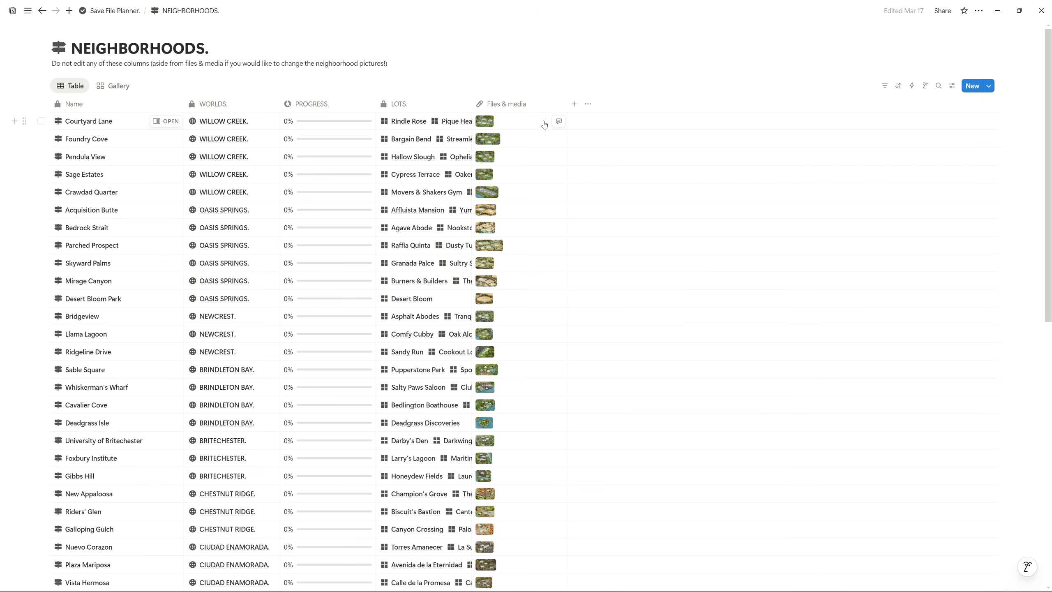
left_click(528, 123)
key("Escape")
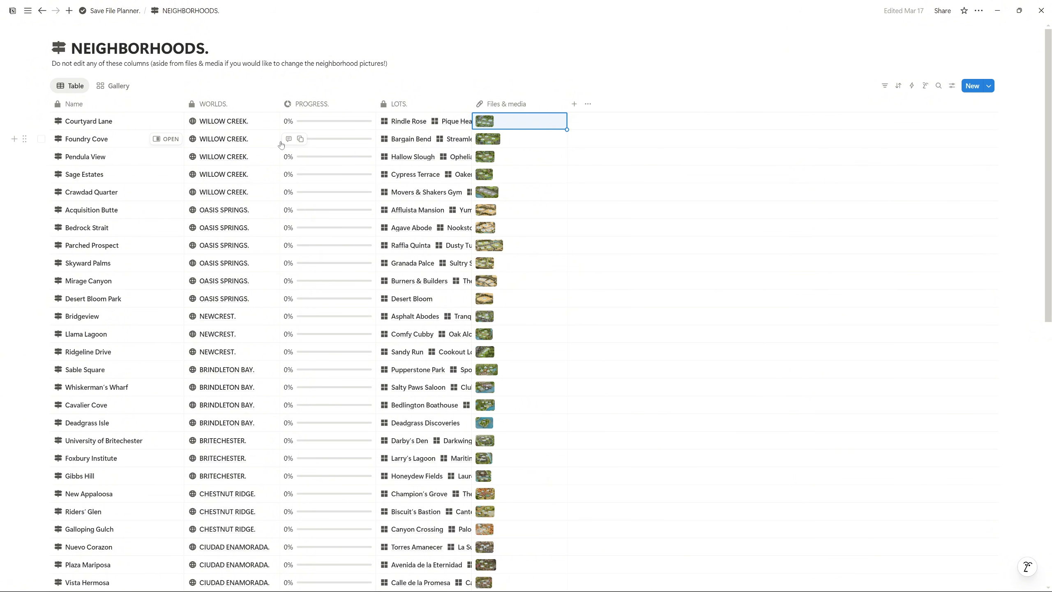
key("alt+Left")
left_click(115, 380)
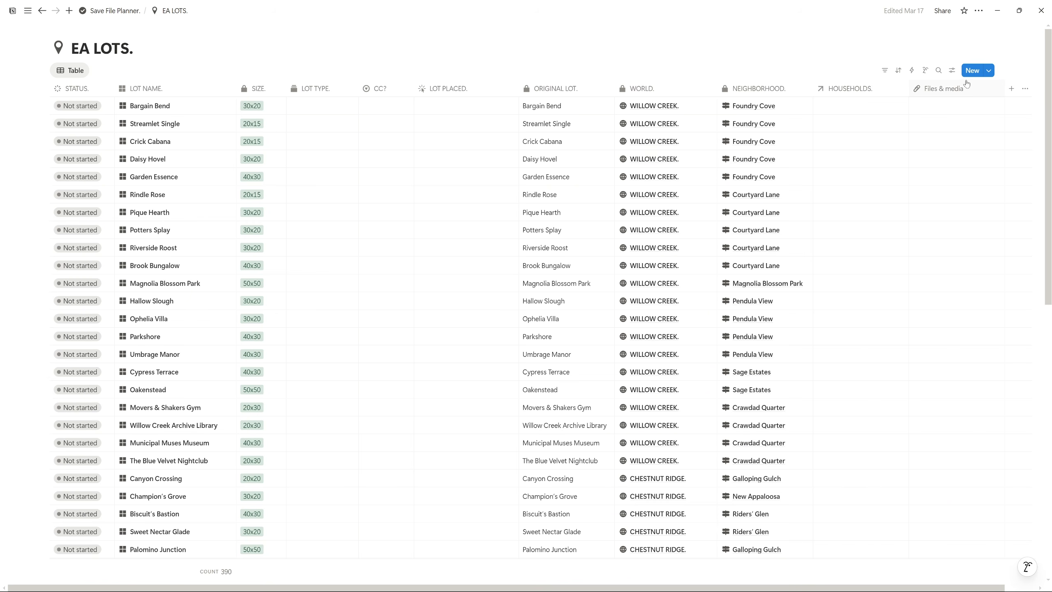
left_click(168, 102)
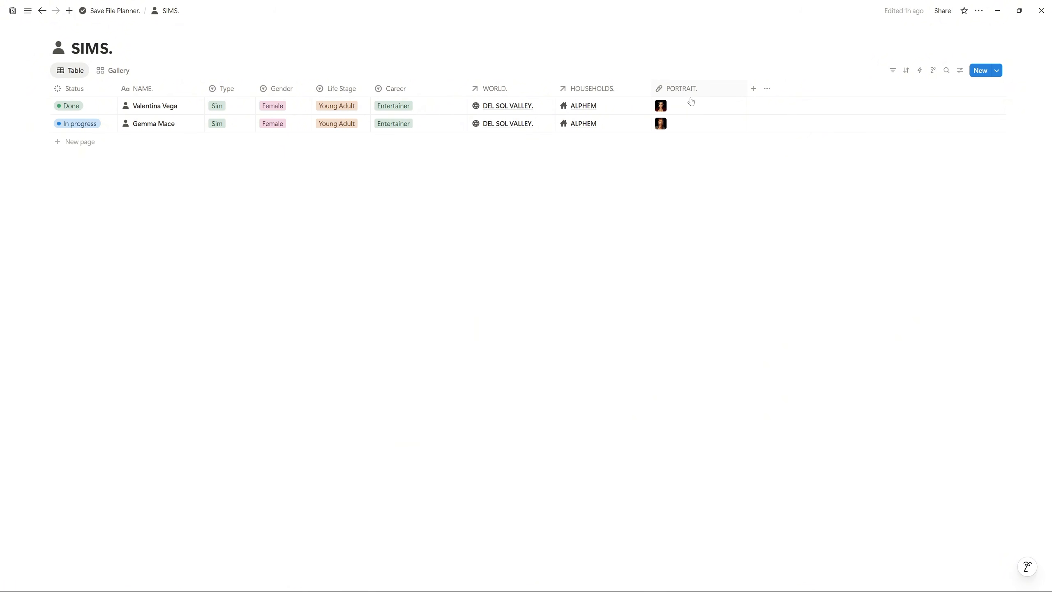
Add a Sim row named Elle, apply the New Sim template, and view it full page
left_click(83, 143)
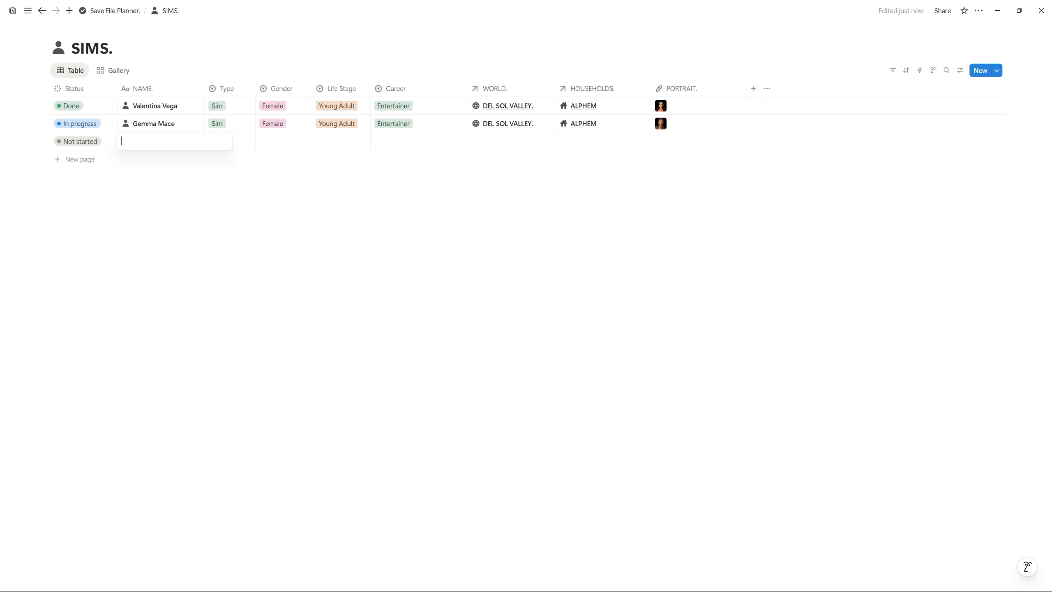
type("Elle")
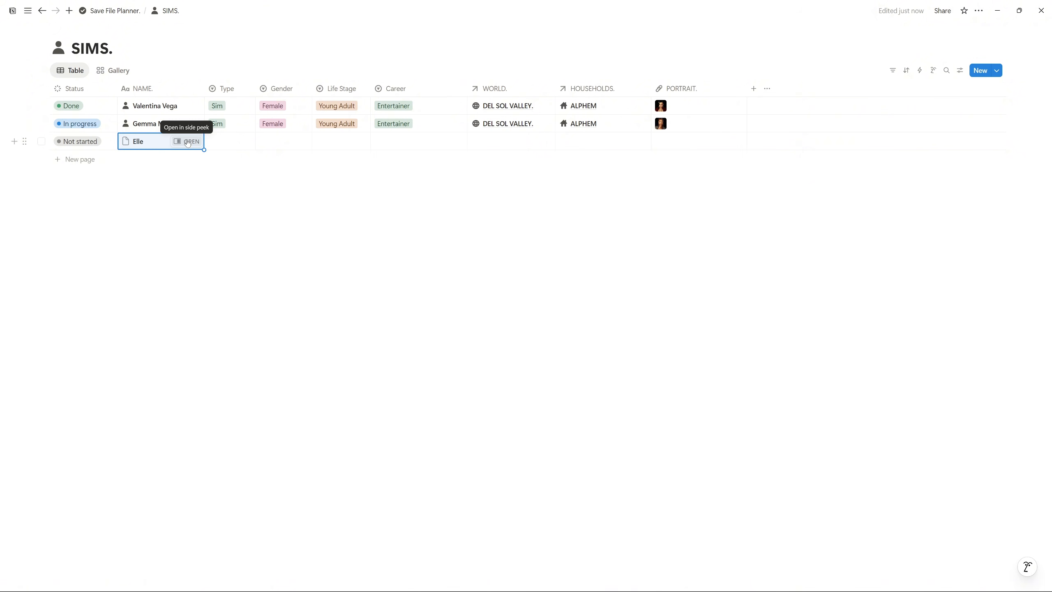
left_click(187, 141)
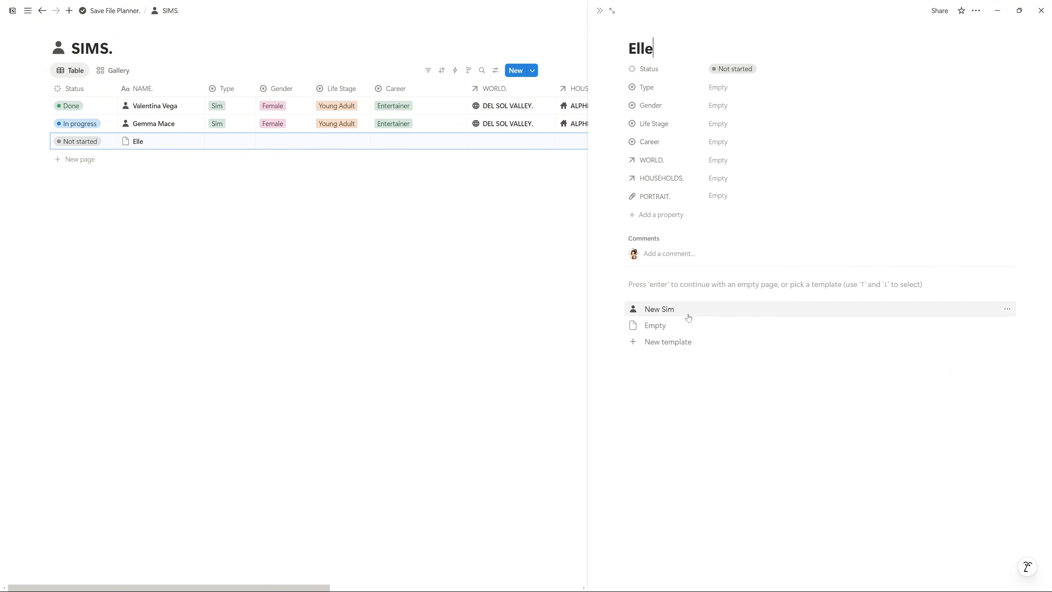
left_click(660, 311)
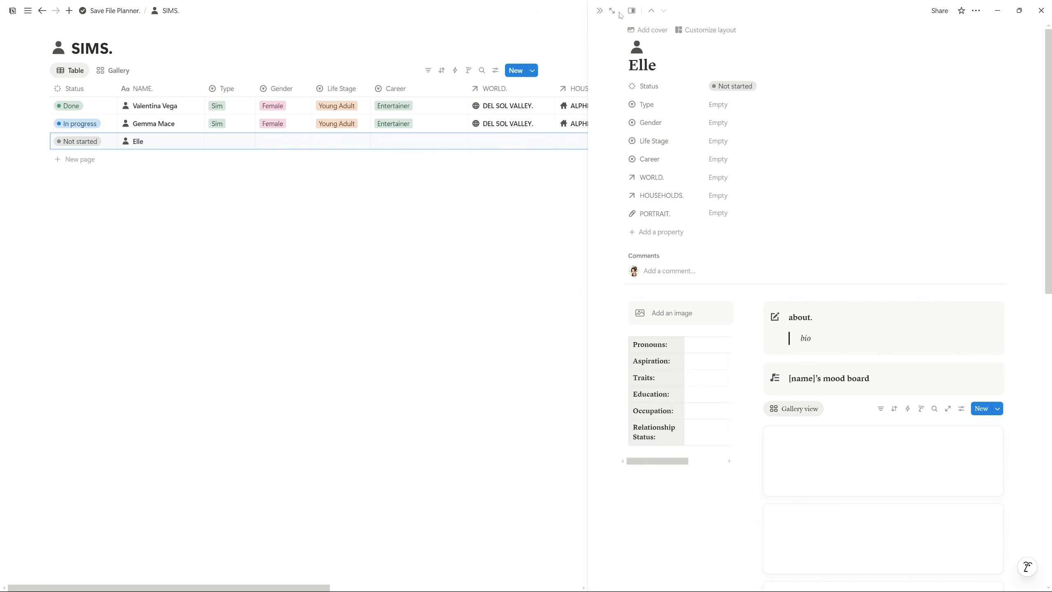
left_click(613, 11)
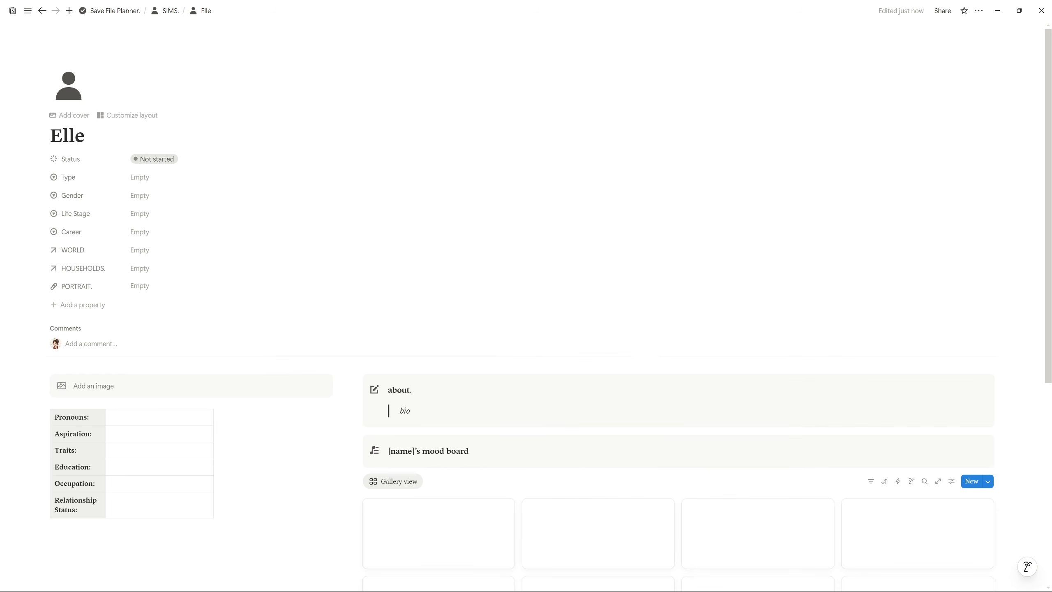
Look over Elle's Pronouns to Relationship Status table, then return to the SIMS table
scroll(509, 288, "down", 5)
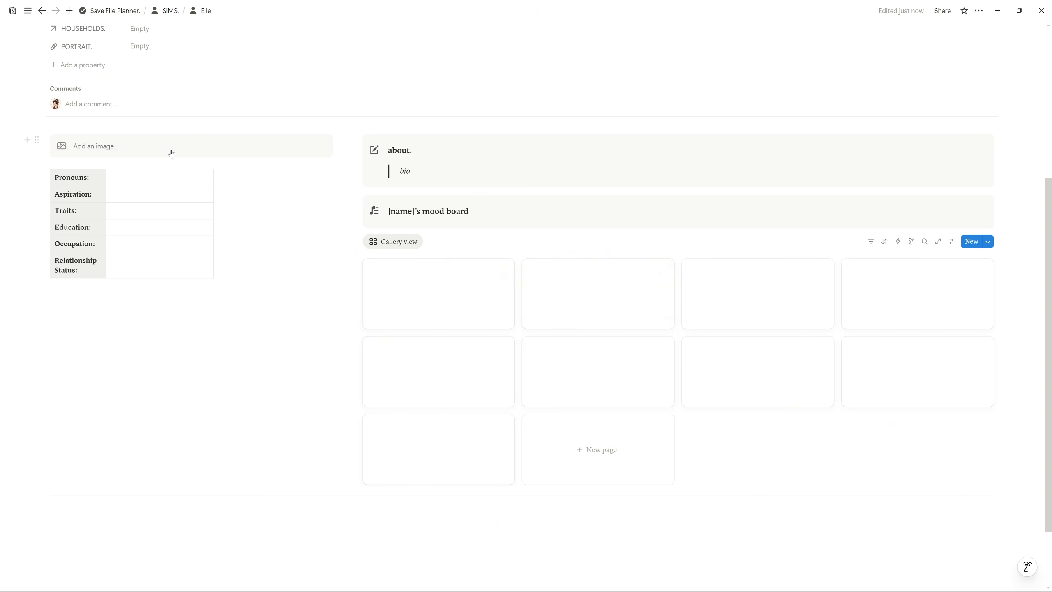
left_click_drag(161, 178, 90, 265)
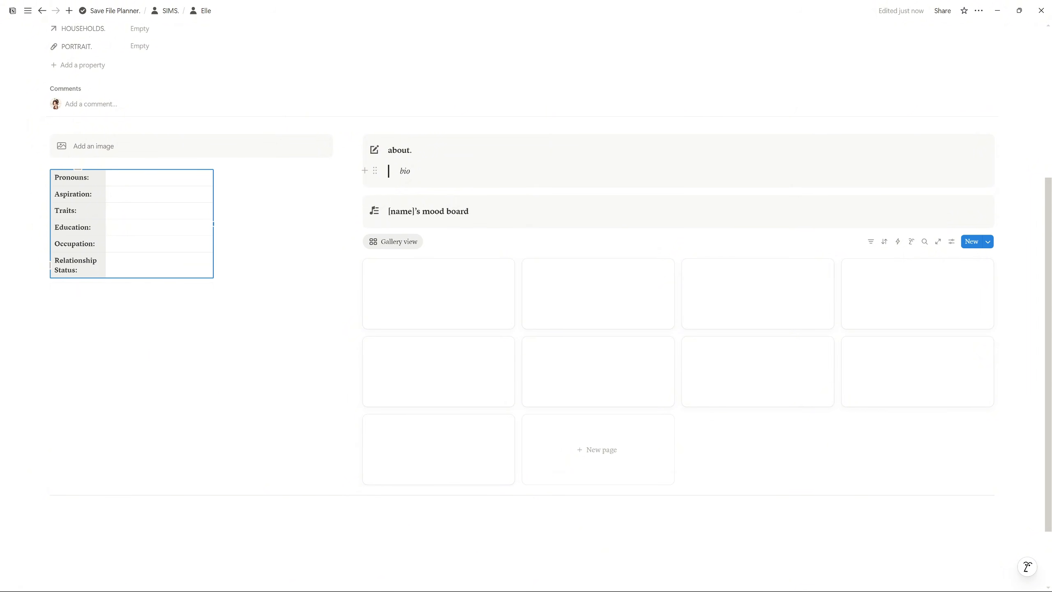
scroll(526, 290, "down", 2)
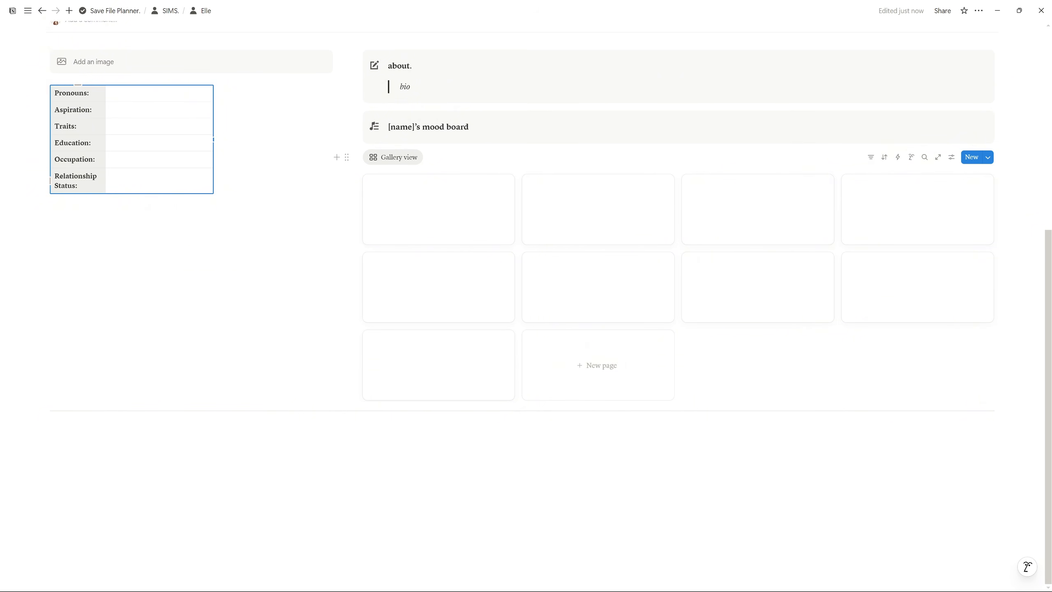
scroll(526, 290, "up", 8)
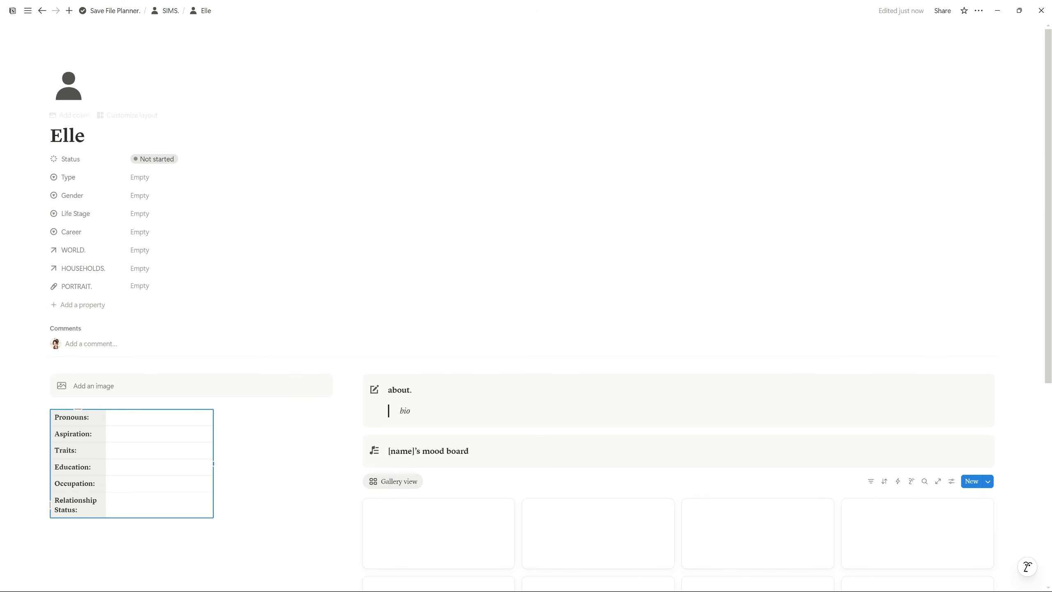
left_click(165, 11)
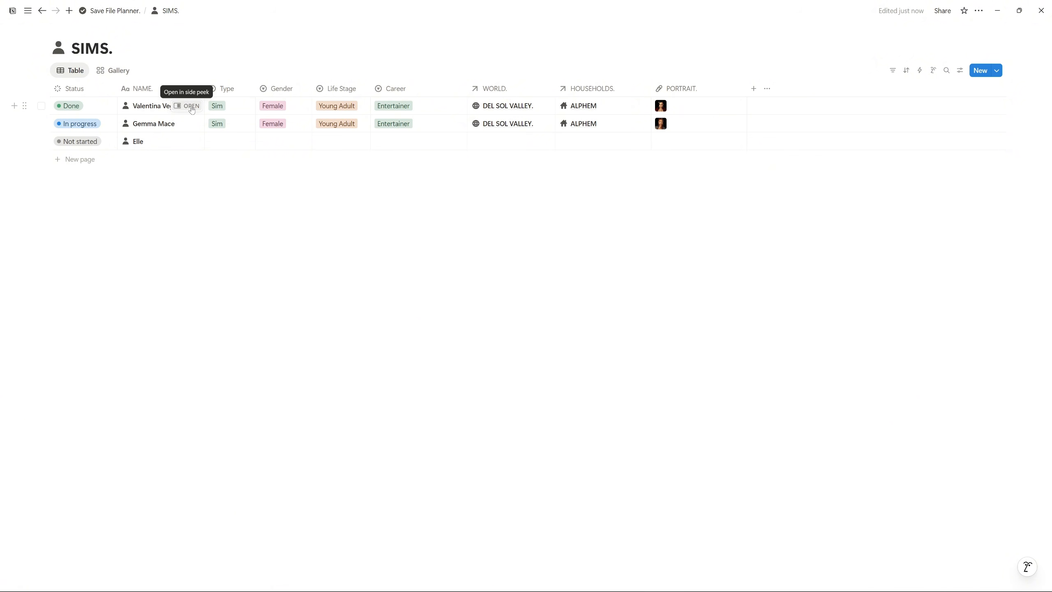
left_click(192, 107)
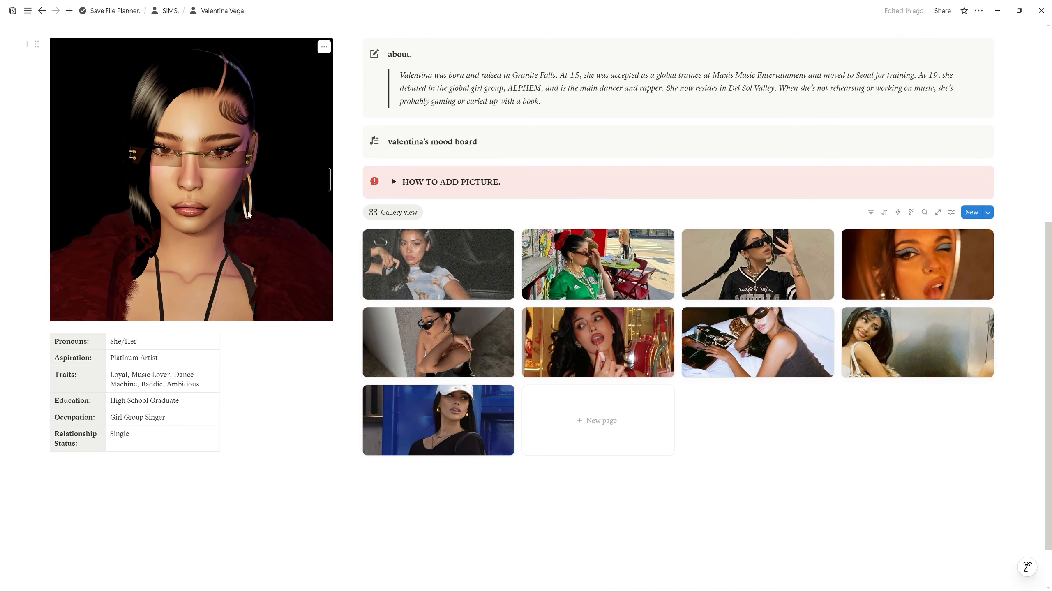
scroll(191, 274, "up", 3)
left_click_drag(542, 198, 400, 171)
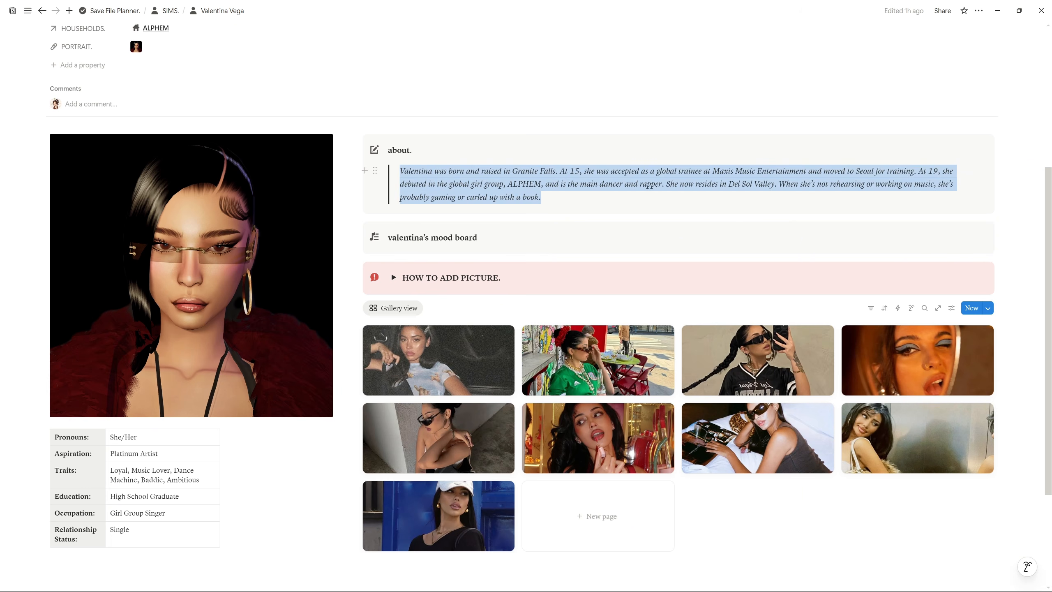
left_click(787, 239)
key("Escape")
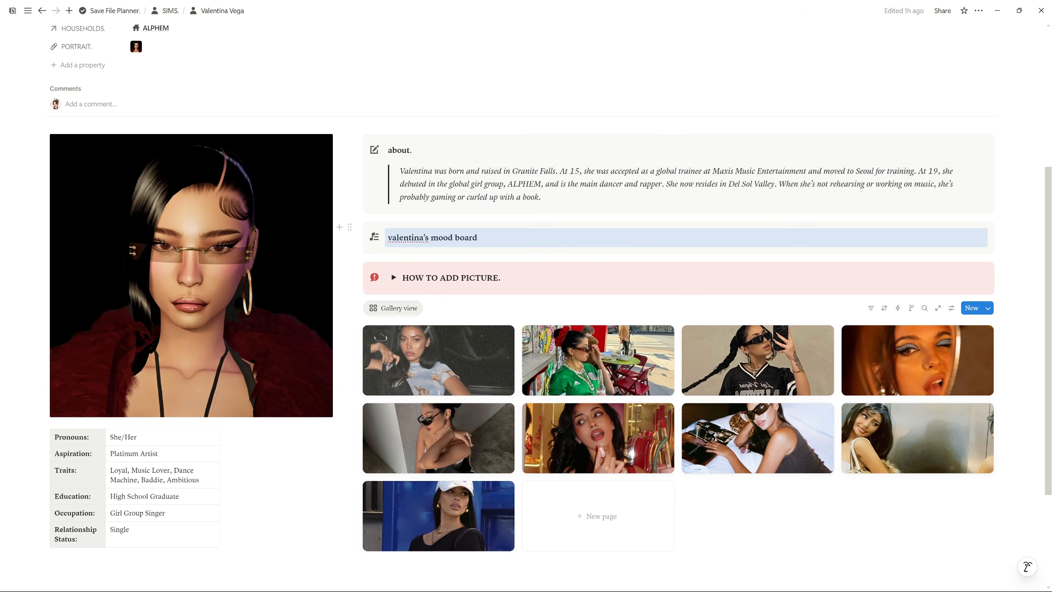
scroll(597, 315, "down", 4)
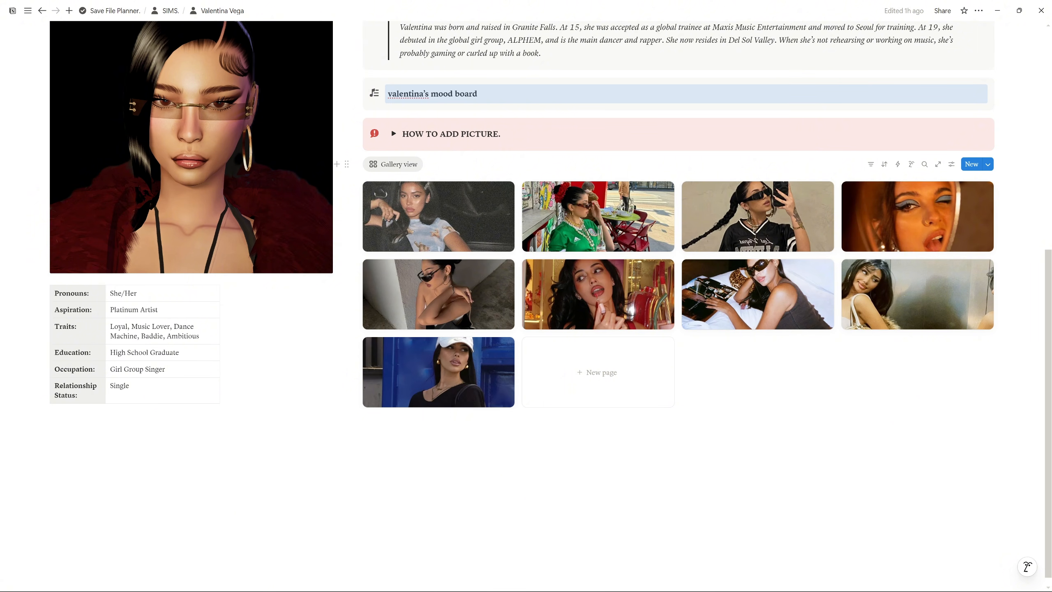
left_click(393, 133)
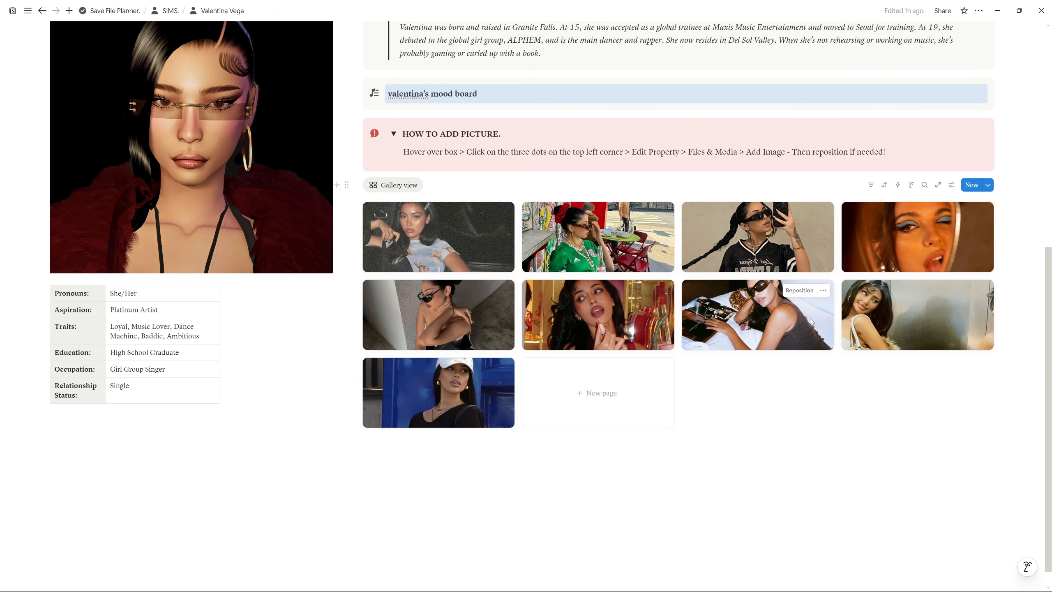
scroll(806, 314, "up", 5)
Set the about callout's color to Red background and deselect it
left_click(352, 219)
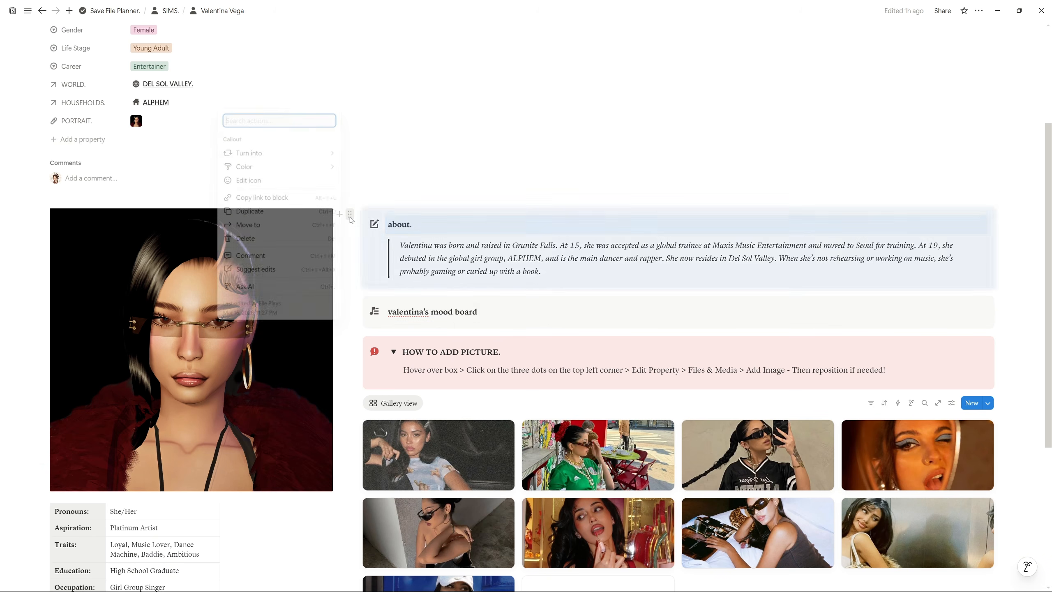
mouse_move(277, 169)
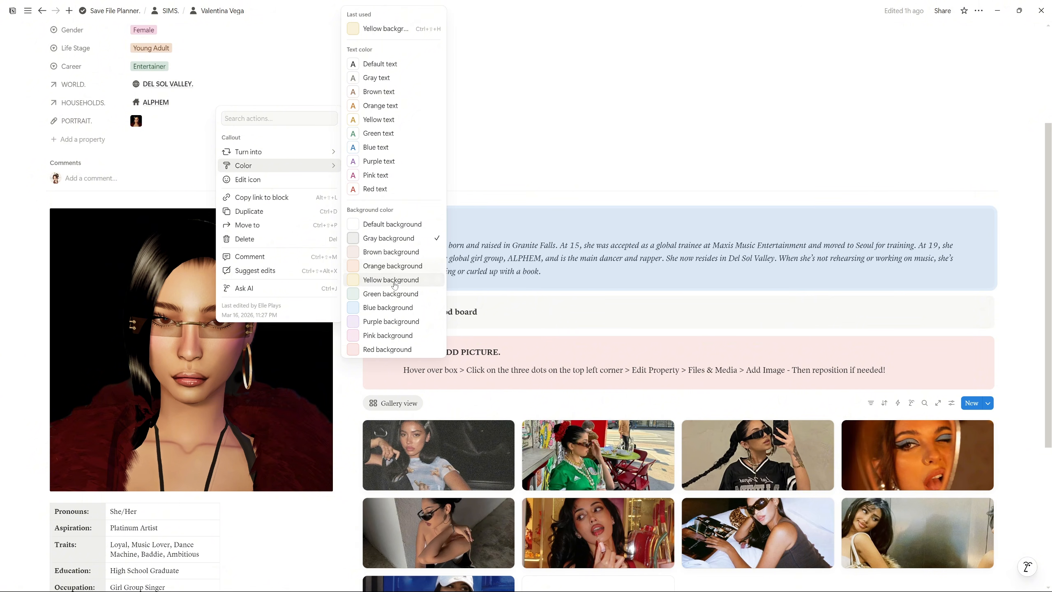
left_click(385, 350)
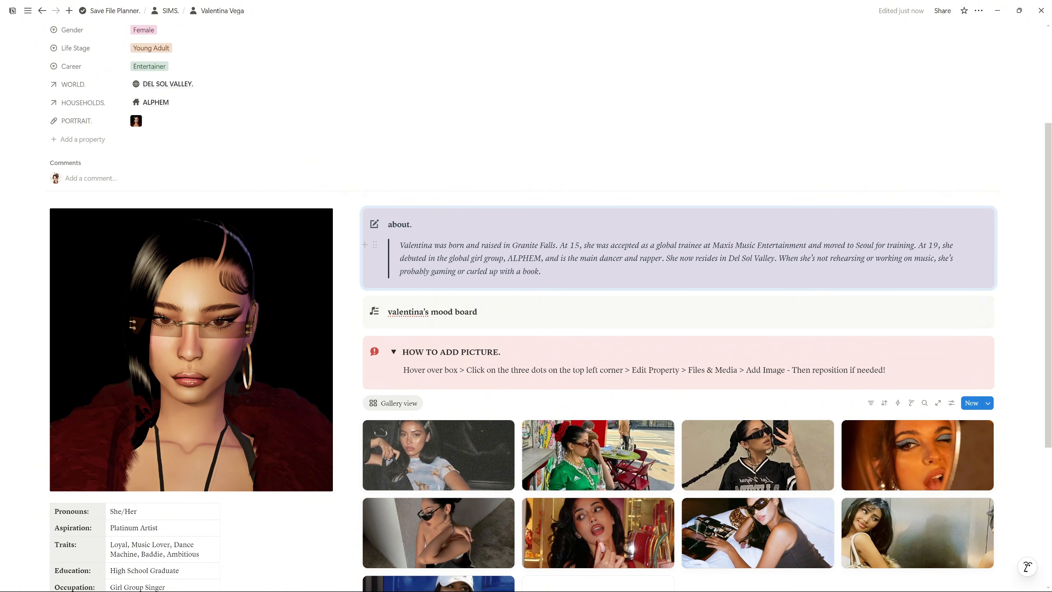
left_click(382, 265)
scroll(382, 265, "down", 2)
left_click(350, 253)
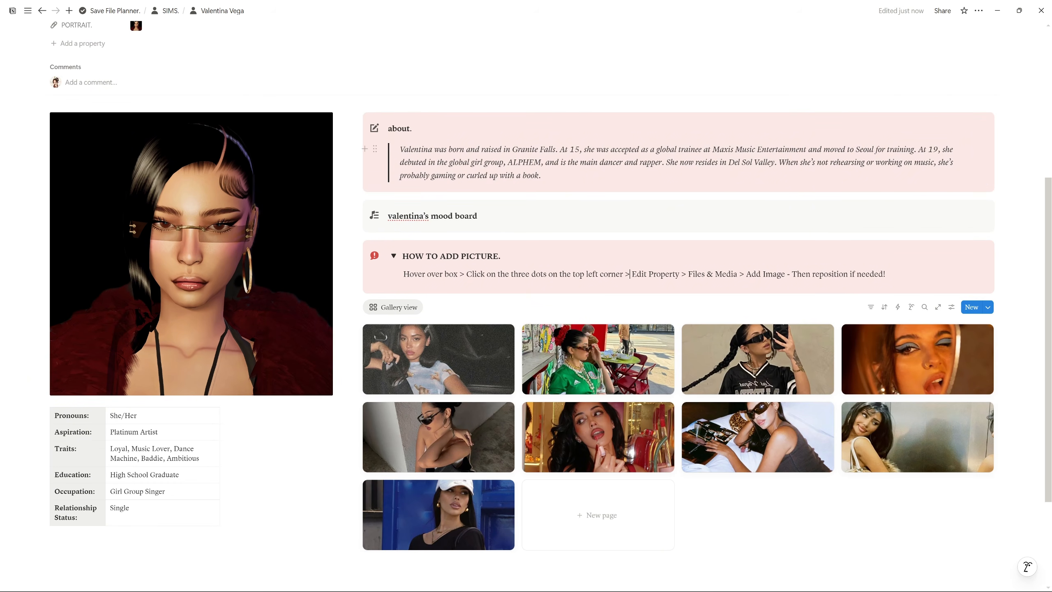
Back in SIMS, add a new row named 'Elle 1' and open it beside the table
left_click(174, 12)
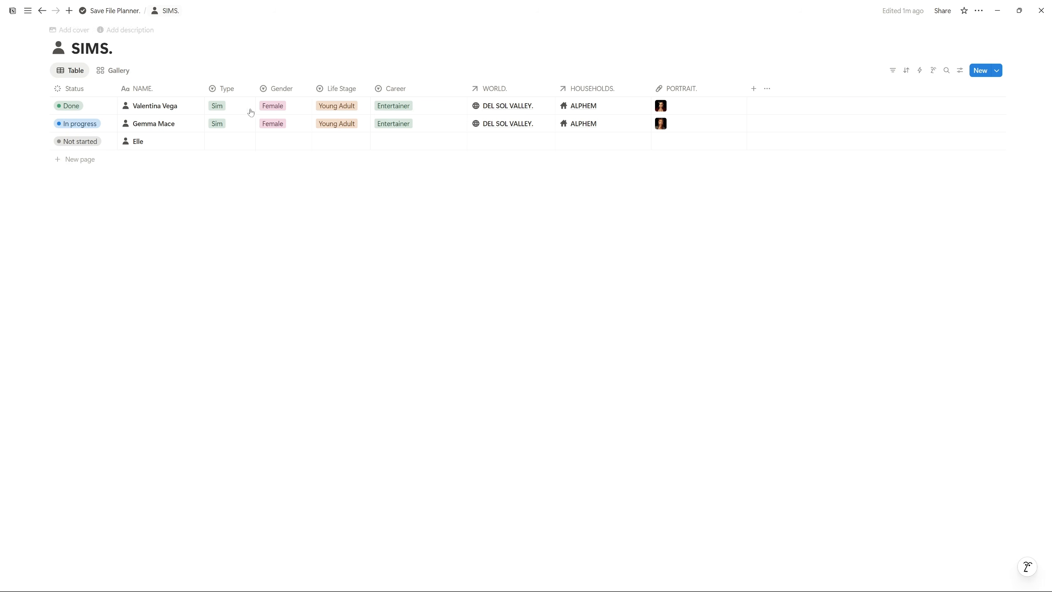
left_click(83, 160)
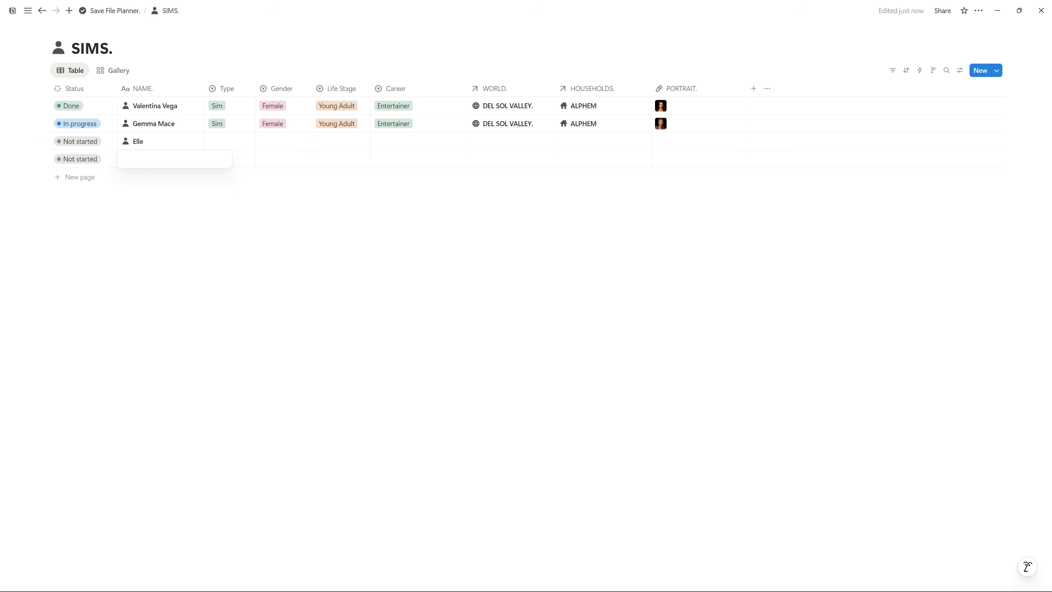
type("Elle 1")
key("Return")
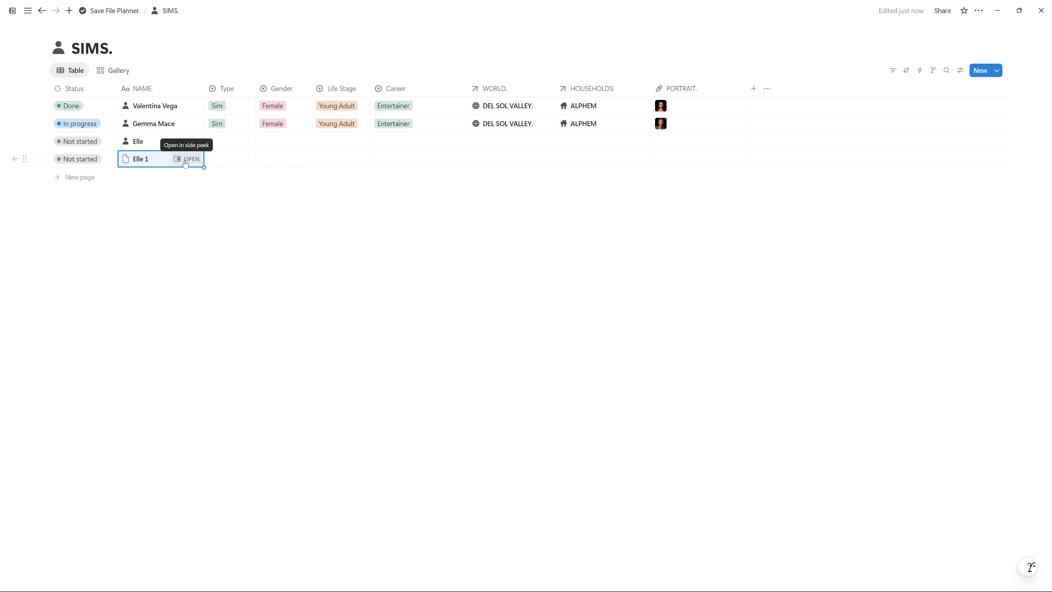
left_click(186, 163)
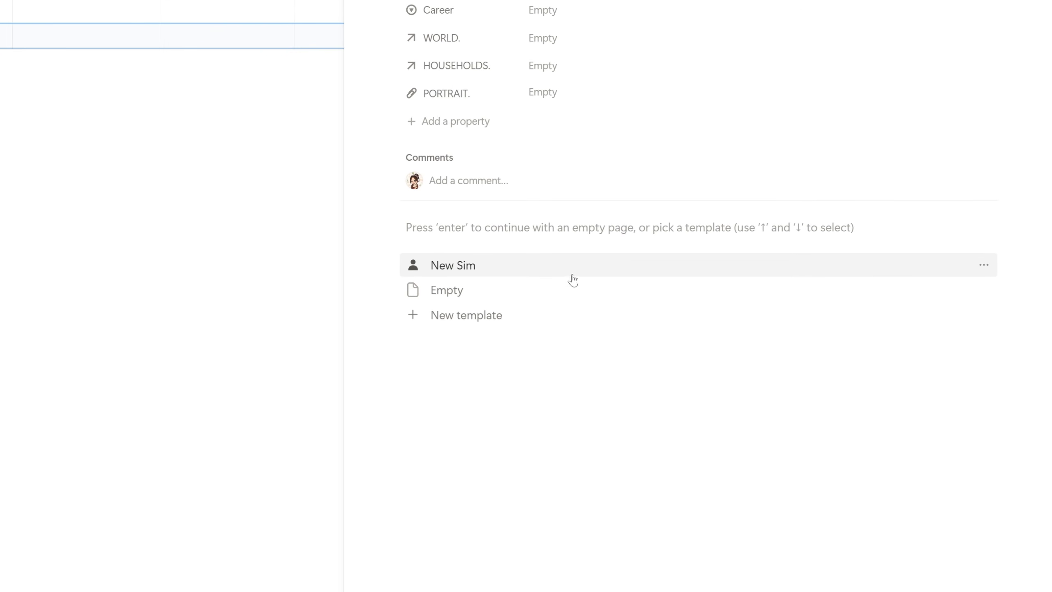
Preview the New Sim template through its Edit option
left_click(985, 267)
left_click(851, 289)
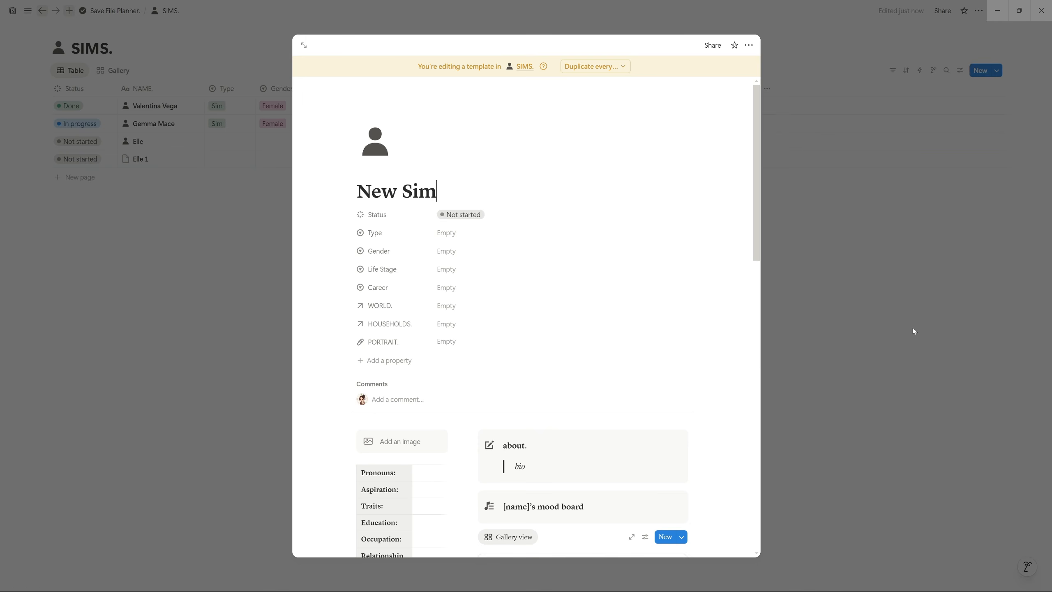
scroll(501, 287, "down", 8)
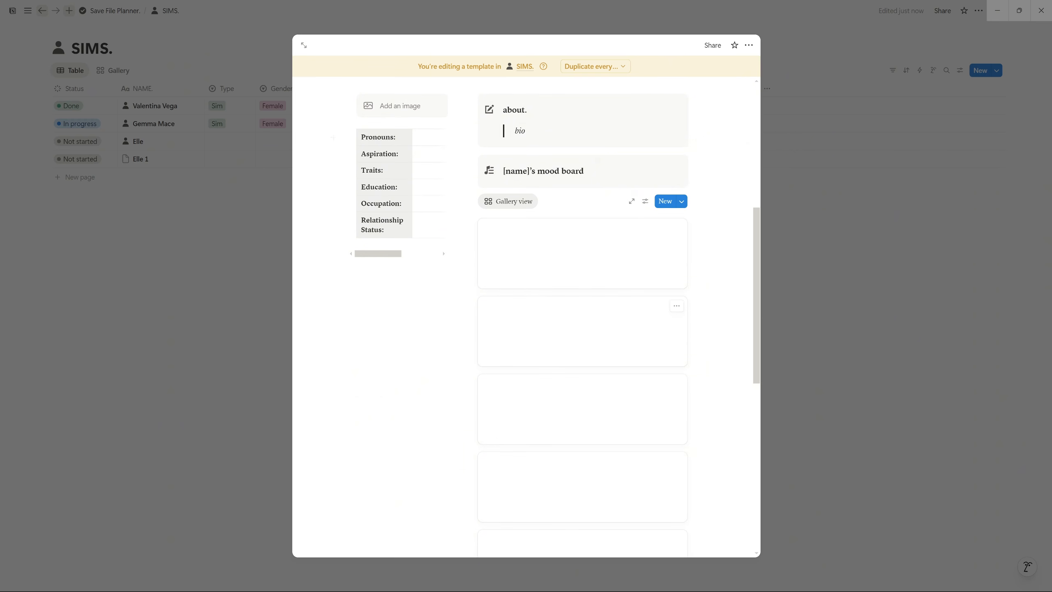
scroll(503, 208, "up", 3)
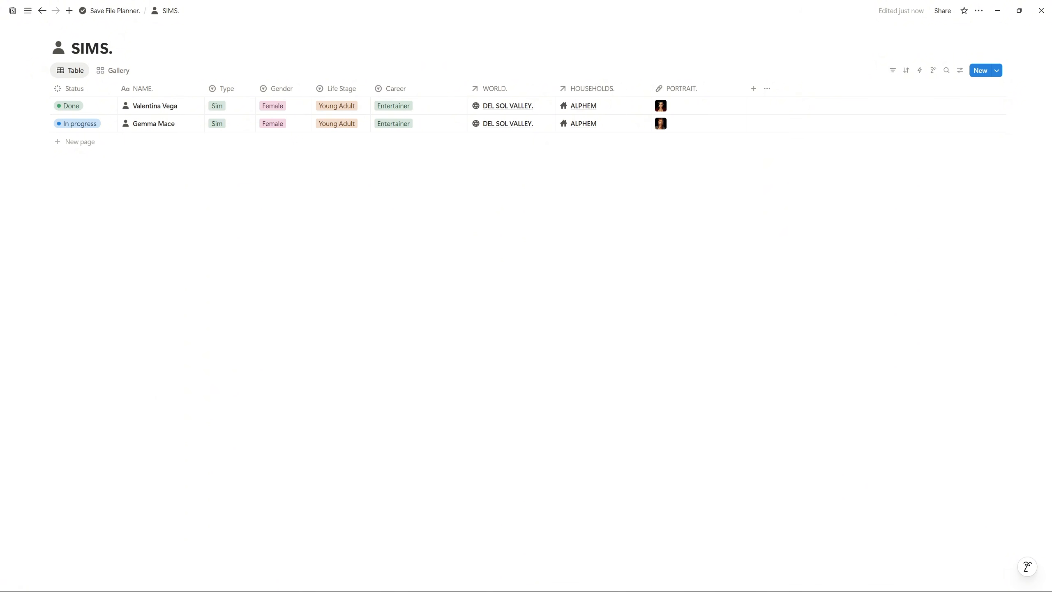
Switch the SIMS database to Gallery view and back to Table view
left_click(113, 72)
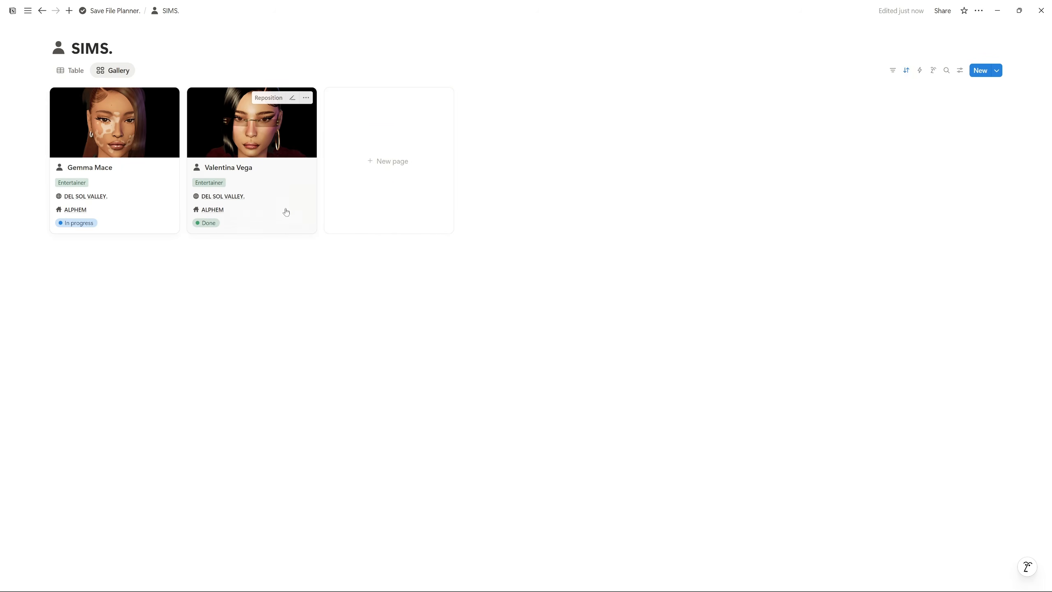
left_click(70, 70)
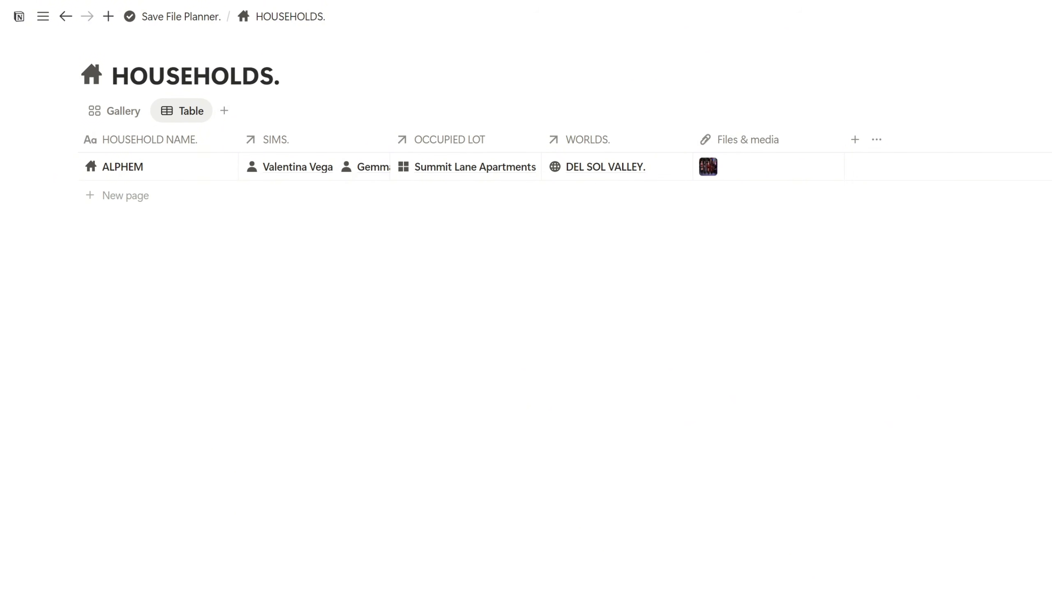
Check ALPHEM's linked Sims and occupied lot, then head back to the Save File Planner
left_click(332, 166)
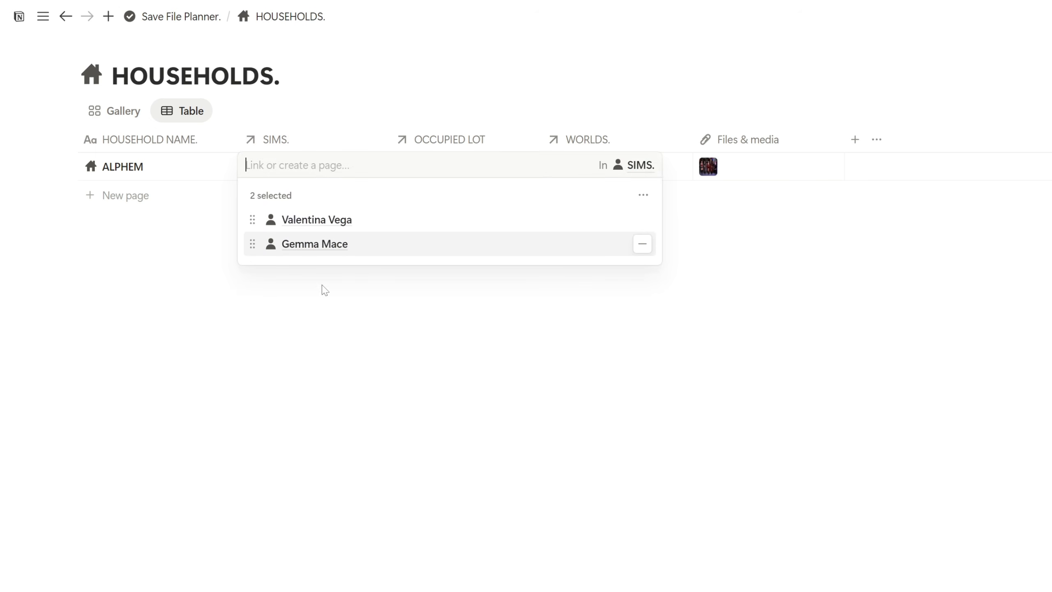
key("Escape")
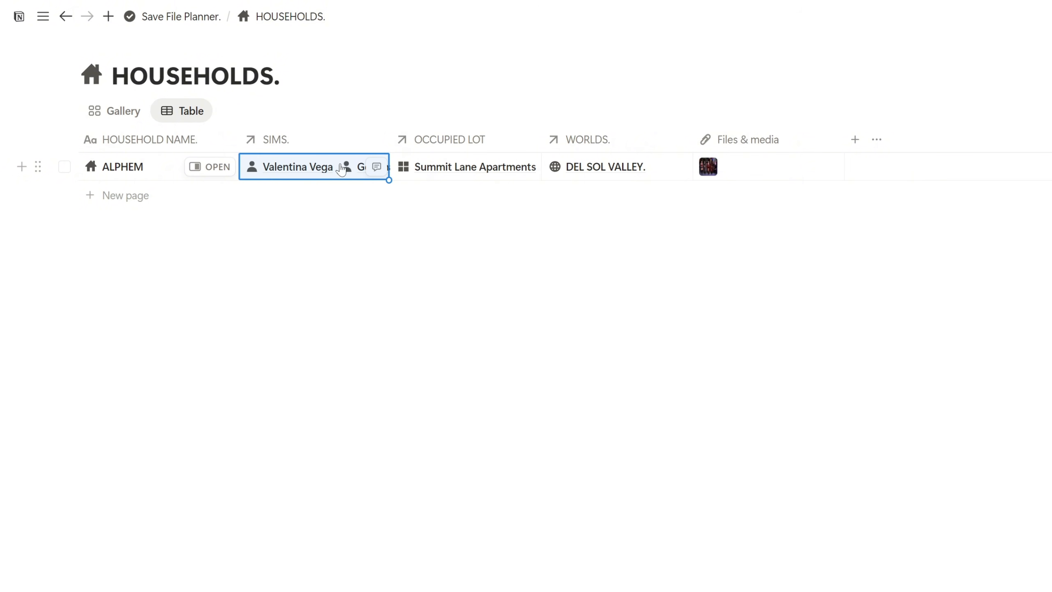
left_click(462, 166)
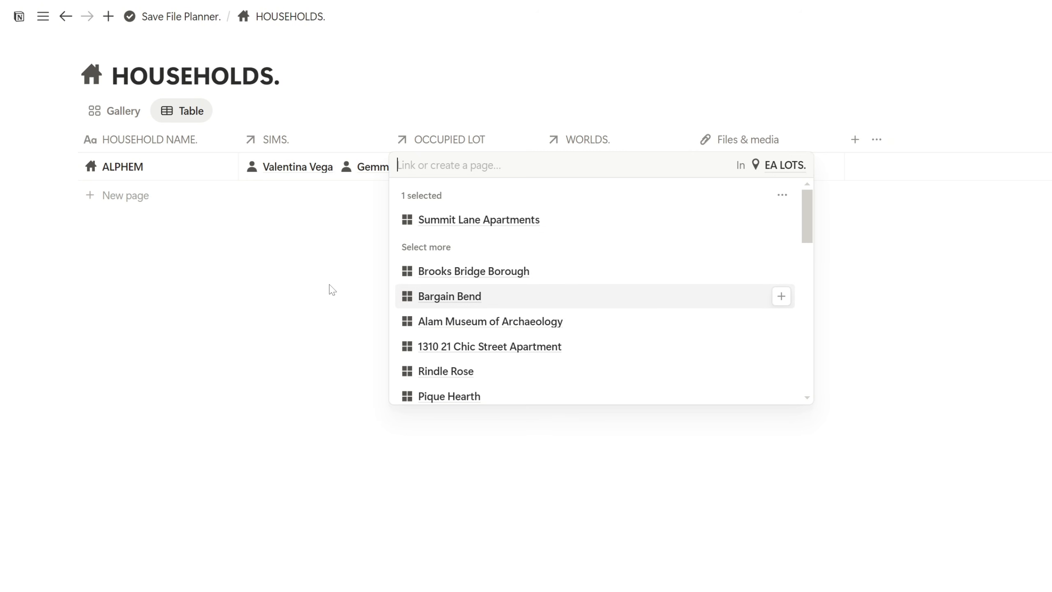
key("Escape")
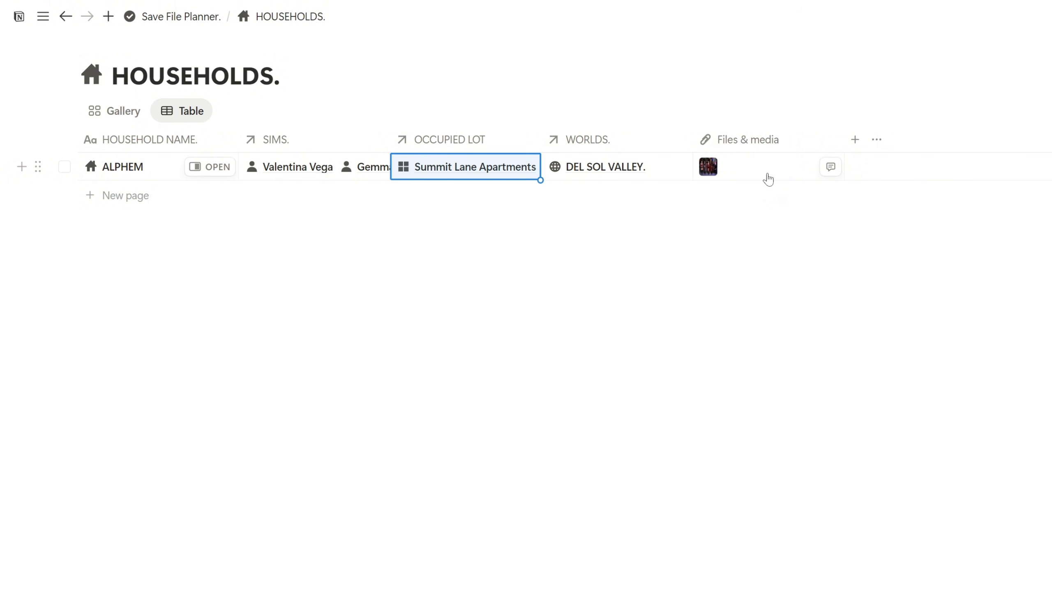
left_click(135, 115)
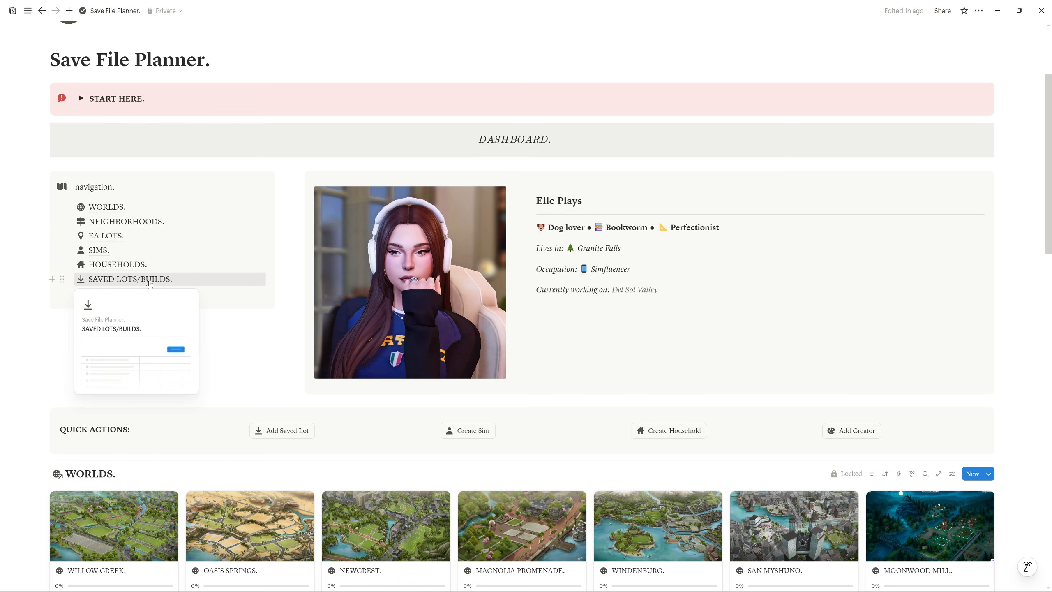
Open SAVED LOTS/BUILDS and tick PLACED? for DSV EcoSky Airport
left_click(149, 284)
left_click_drag(52, 64, 395, 97)
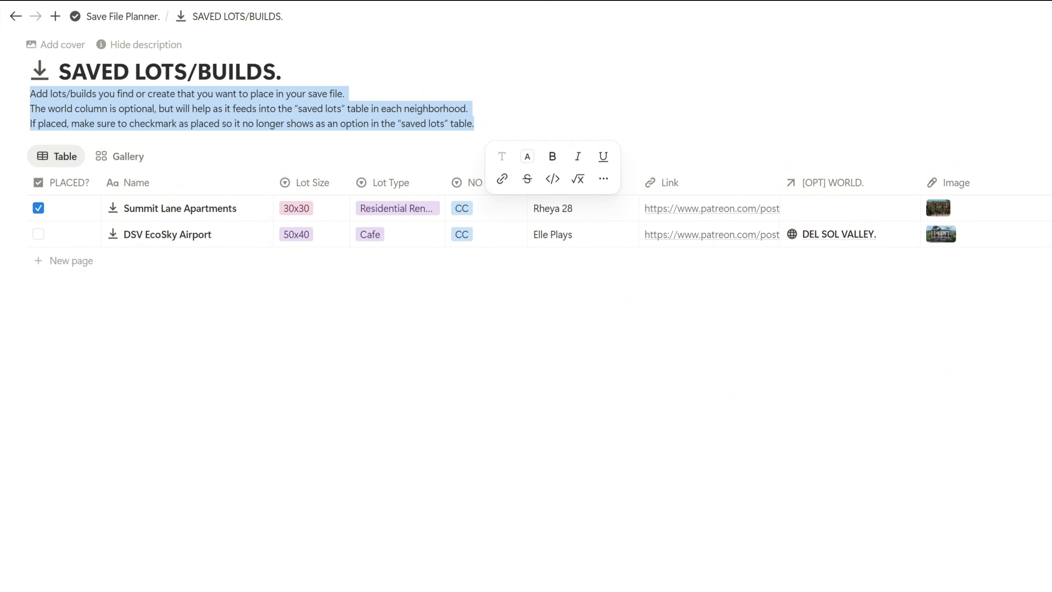
left_click(449, 305)
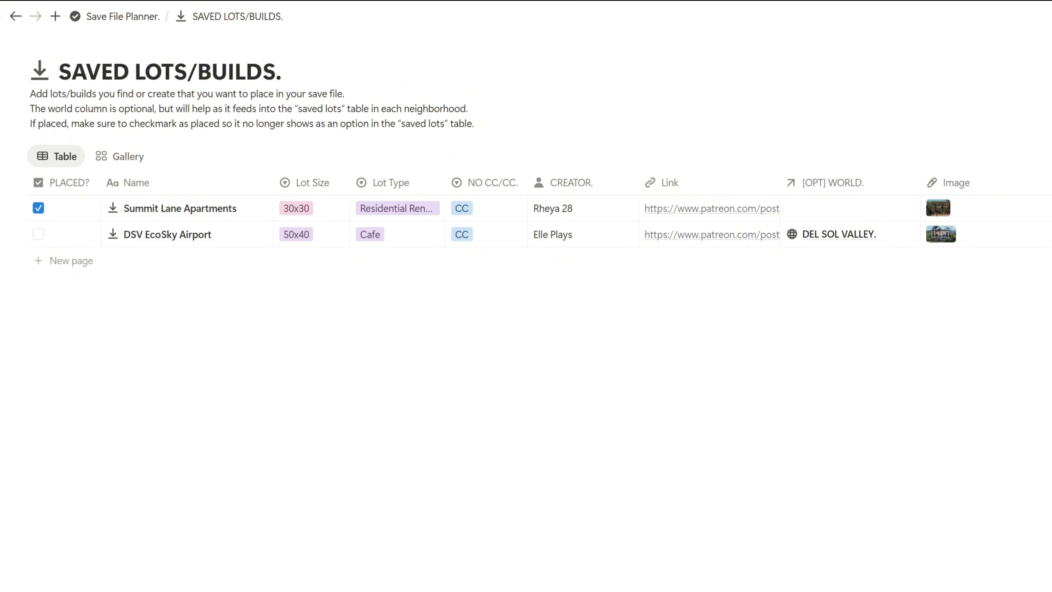
left_click(38, 235)
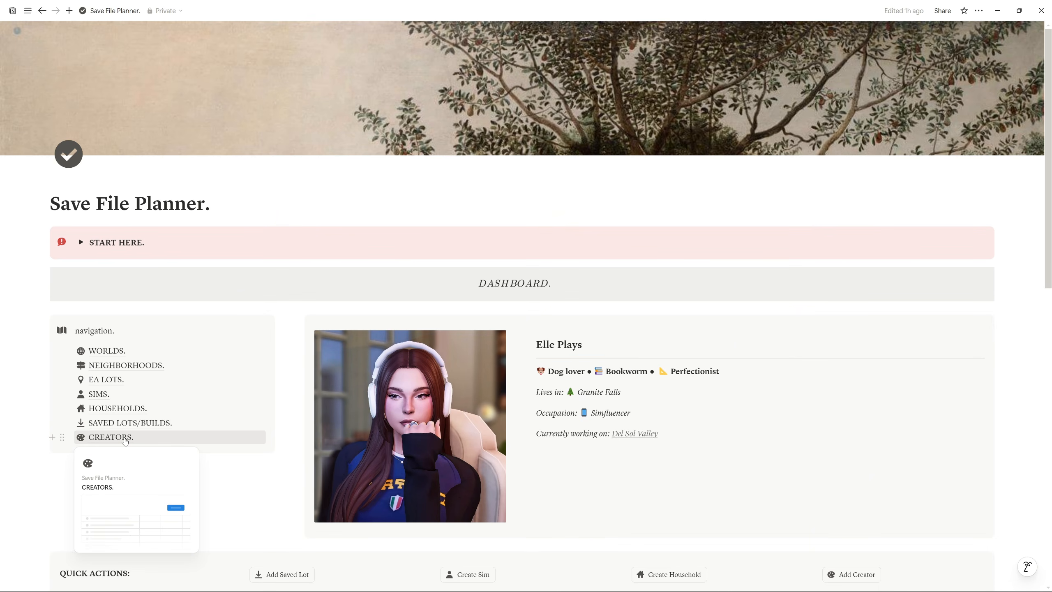
Add a blank creator row in CREATORS and view its TYPE and NO CC/CC choices
left_click(111, 437)
left_click(95, 107)
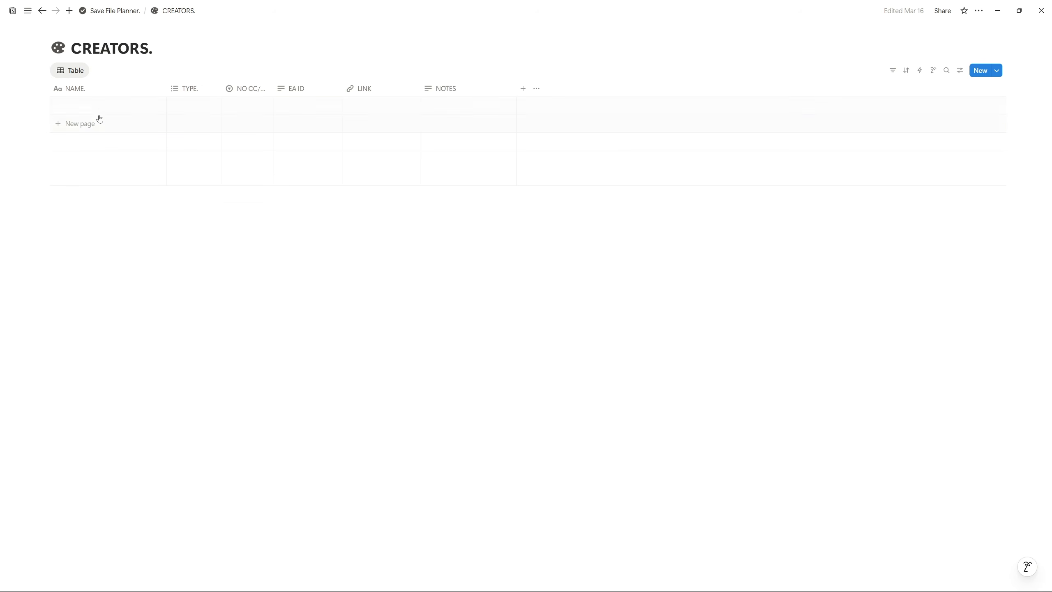
left_click(187, 113)
left_click(189, 112)
left_click(190, 110)
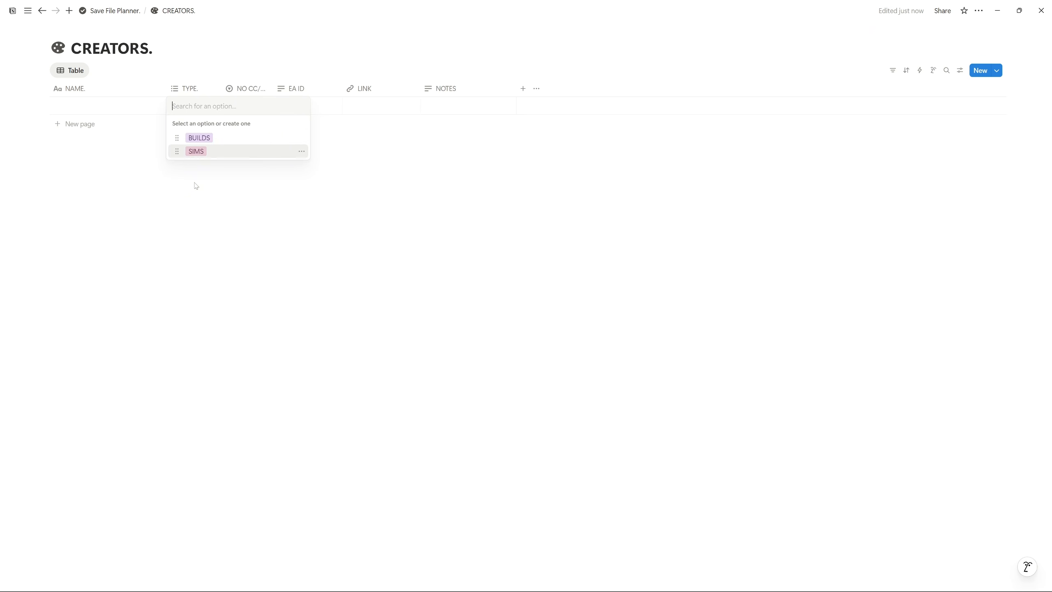
left_click(247, 109)
left_click(246, 108)
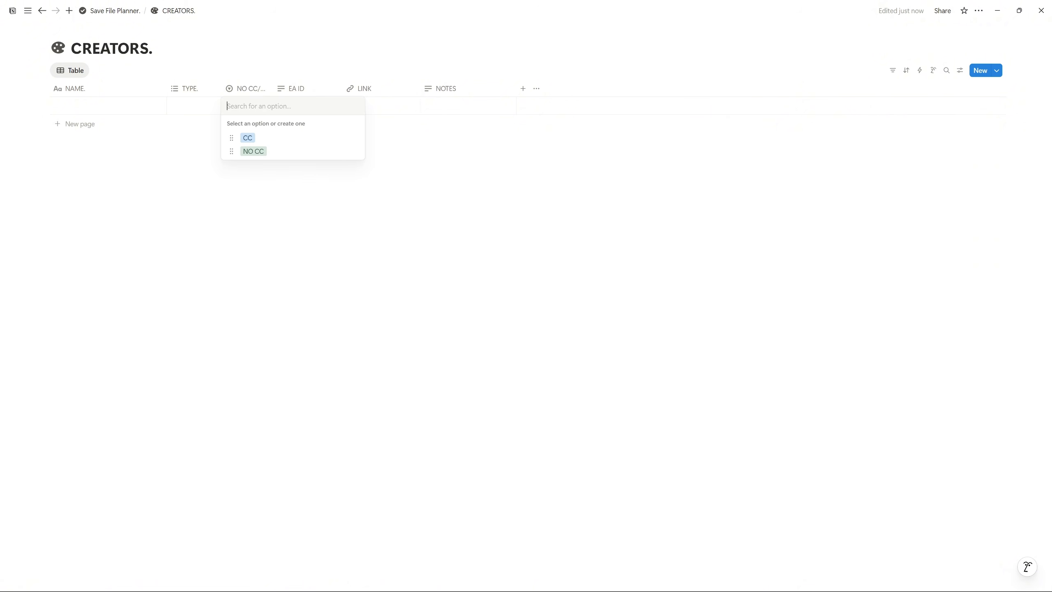
key("Escape")
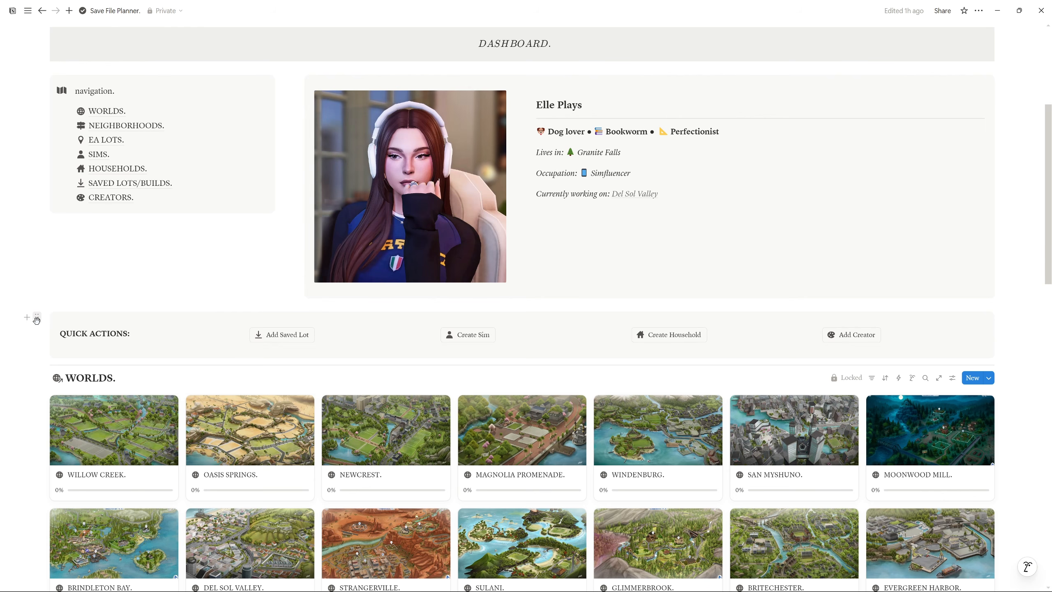
Create a blank saved-lot page via the Add Saved Lot quick action, then close it
left_click(37, 316)
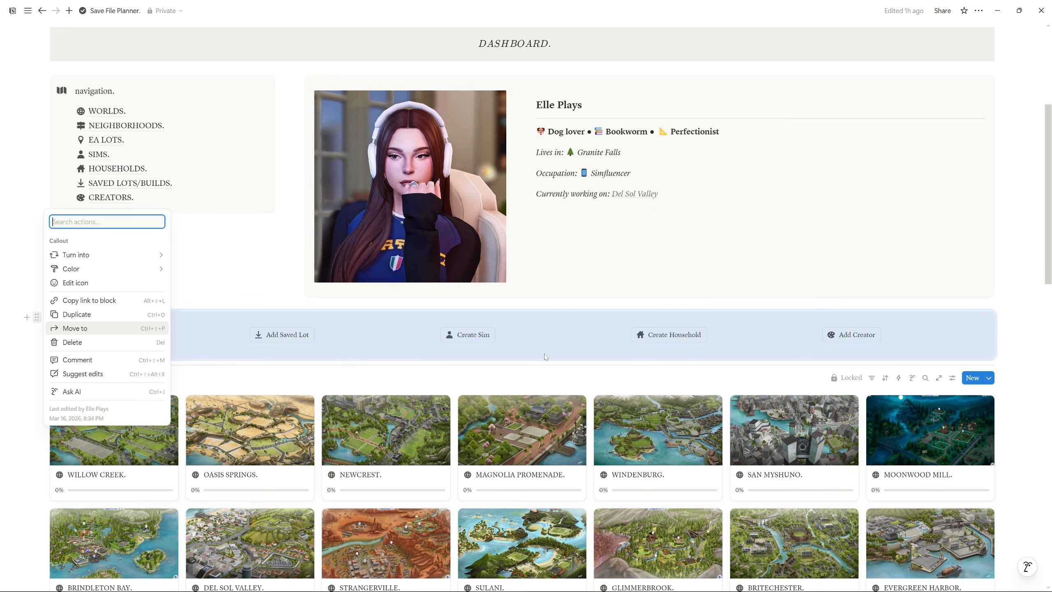
left_click(362, 334)
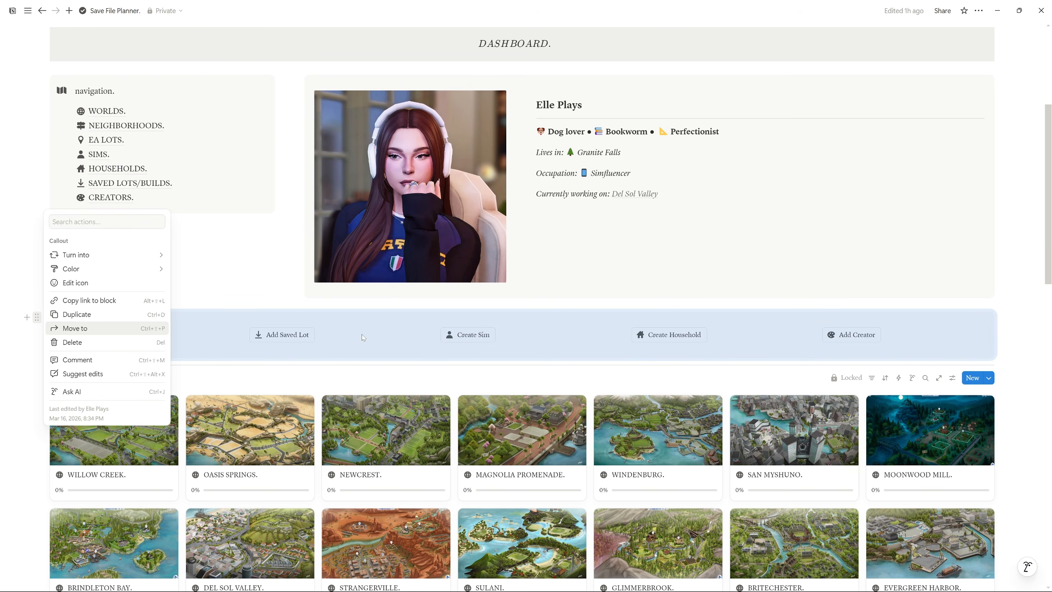
left_click(288, 336)
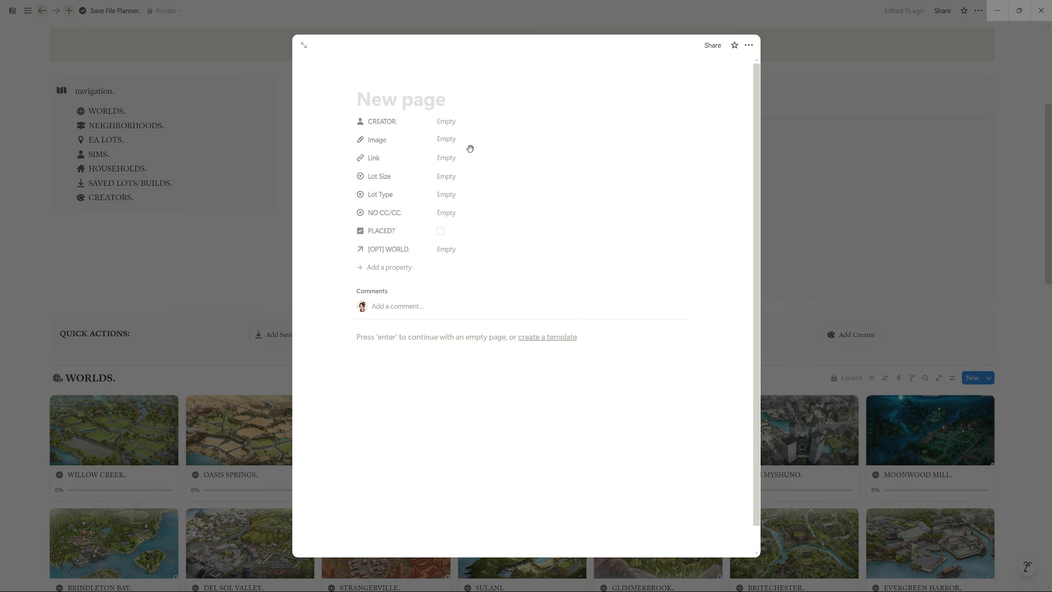
left_click(294, 335)
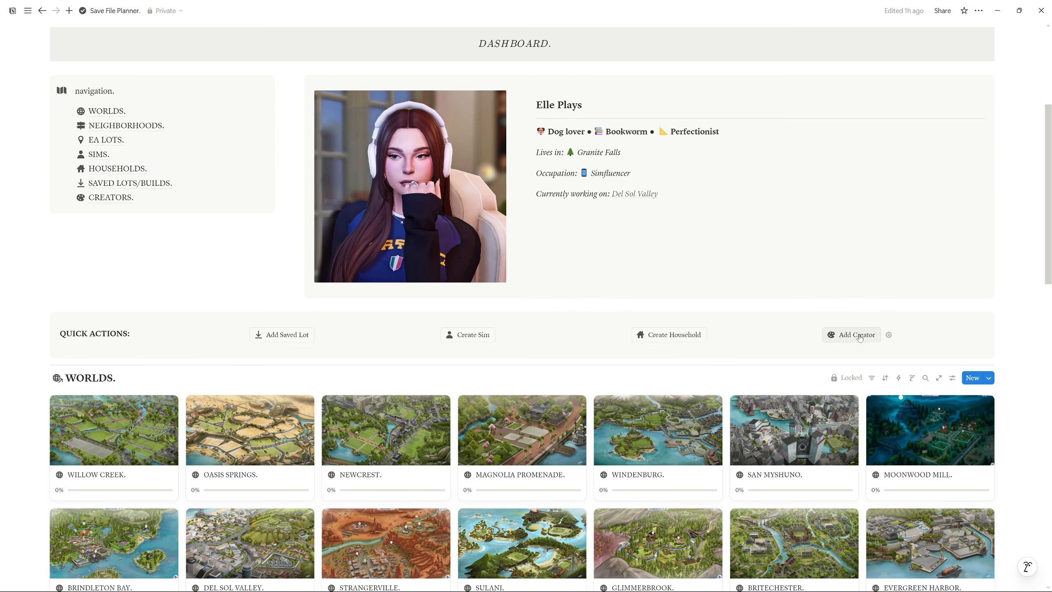